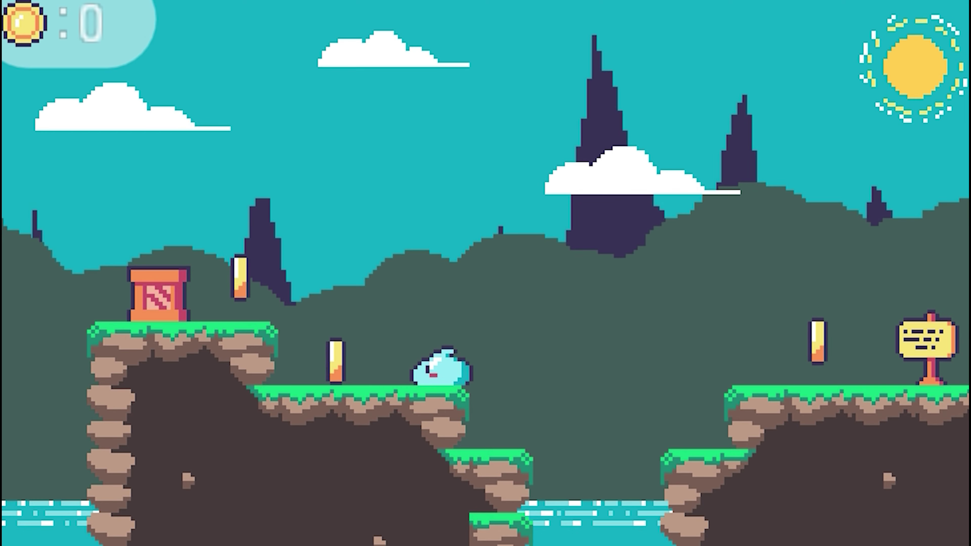
Step: Move and jump the slime onto the upper-left ledge to collect a coin
key(Left)
key(Right)
key(space)
key(Left)
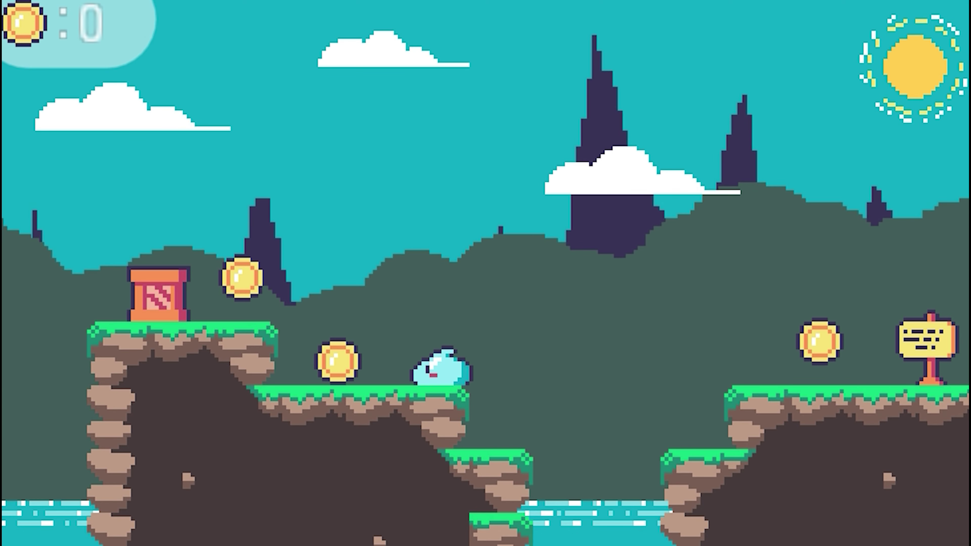
key(space)
key(space)
key(Left)
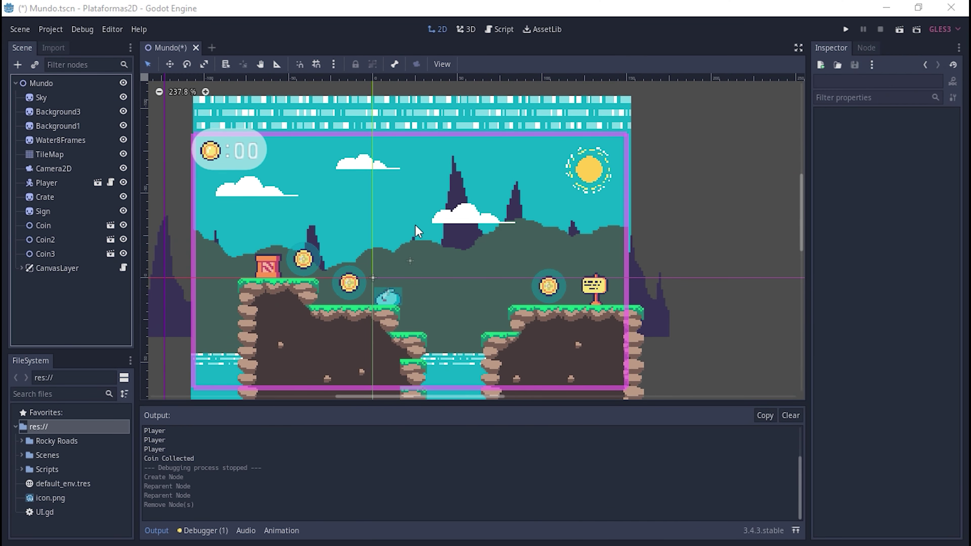
scroll(428, 214, up, 1)
scroll(428, 215, up, 1)
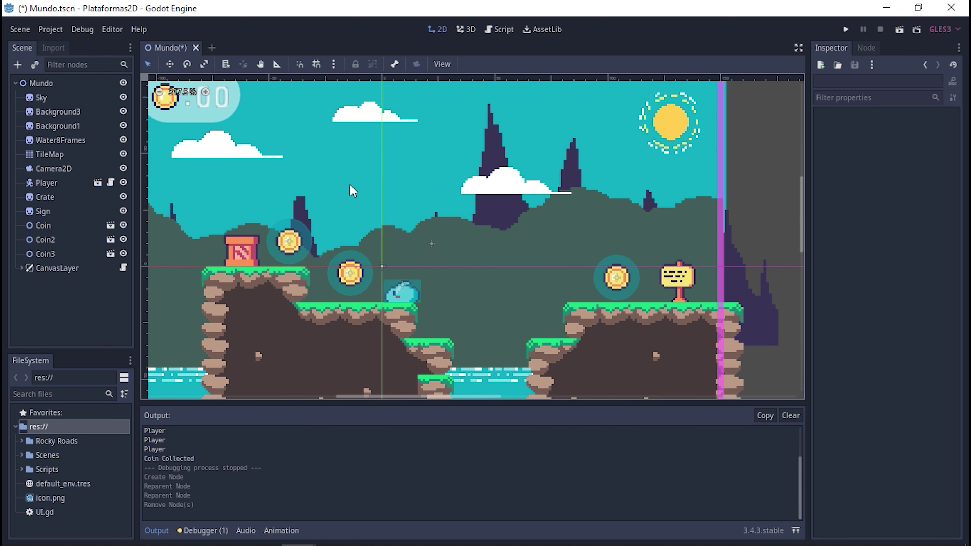
scroll(350, 184, down, 2)
middle_drag(340, 341, 427, 188)
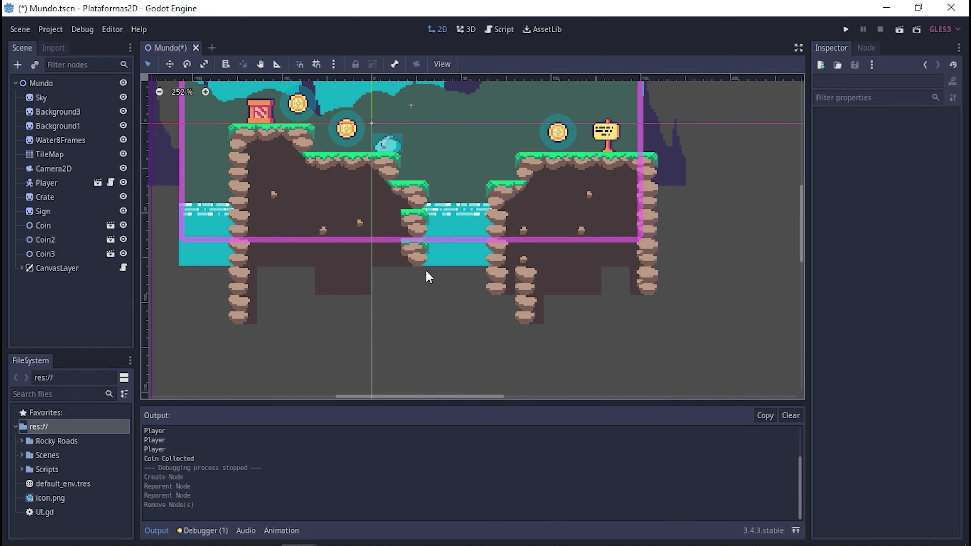
scroll(447, 198, up, 5)
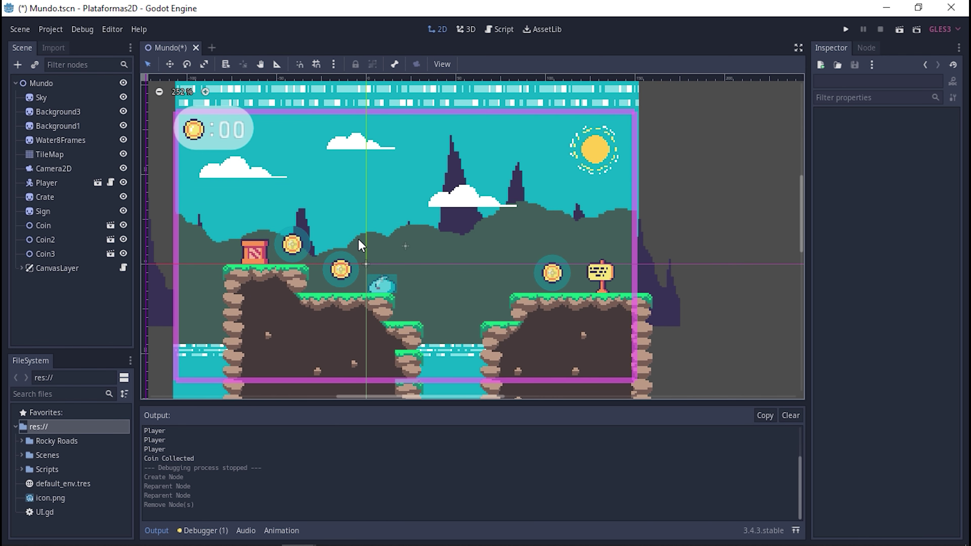
scroll(360, 244, up, 2)
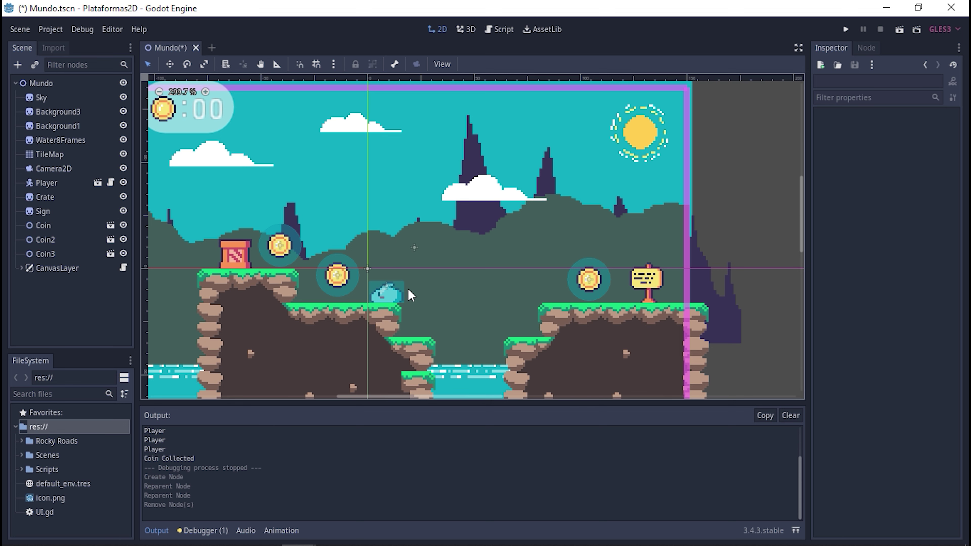
scroll(470, 281, down, 2)
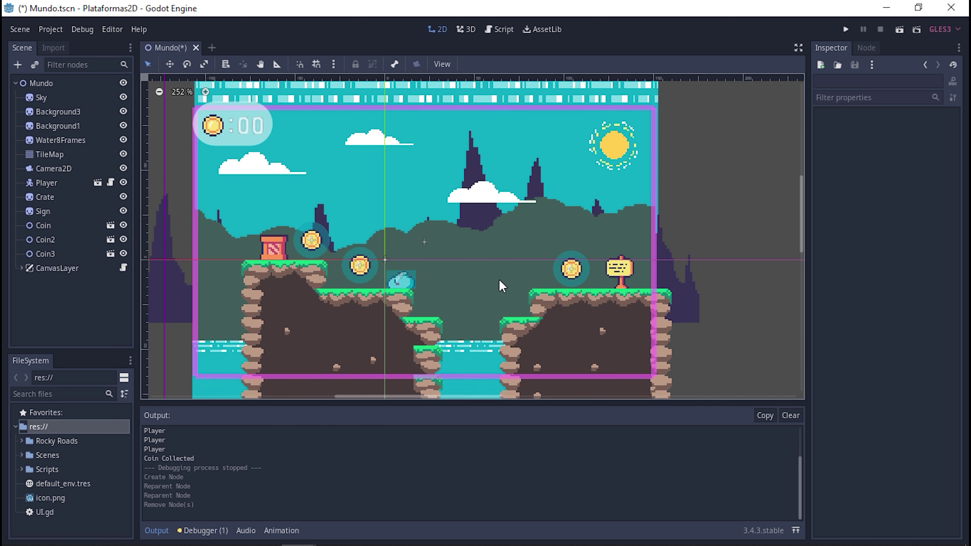
scroll(497, 306, down, 5)
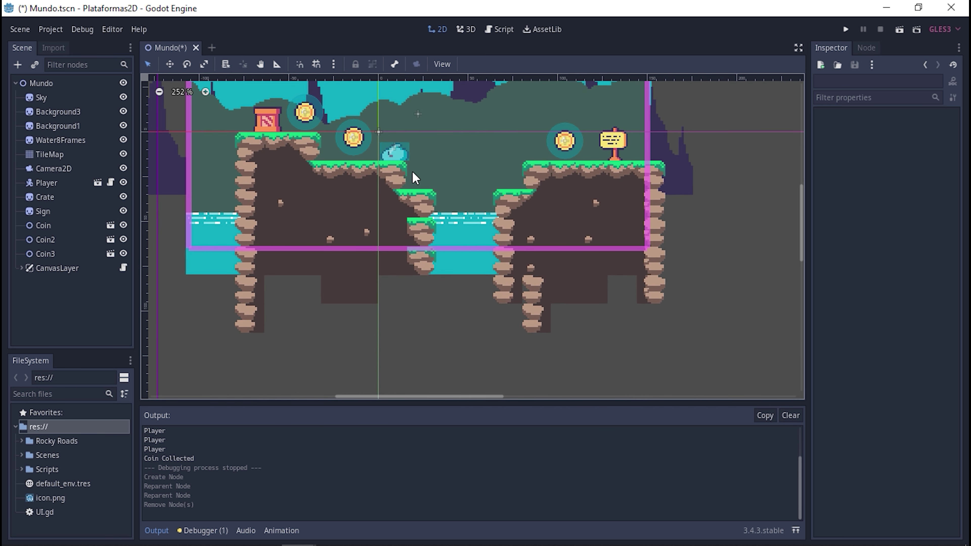
ctrl+scroll(413, 178, up, 3)
ctrl+scroll(394, 229, up, 3)
scroll(373, 284, up, 2)
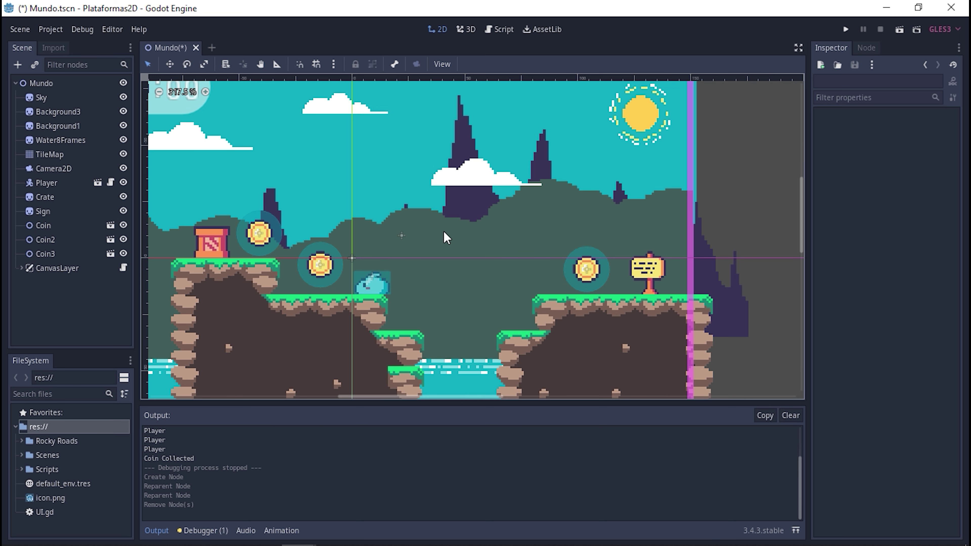
scroll(462, 195, down, 1)
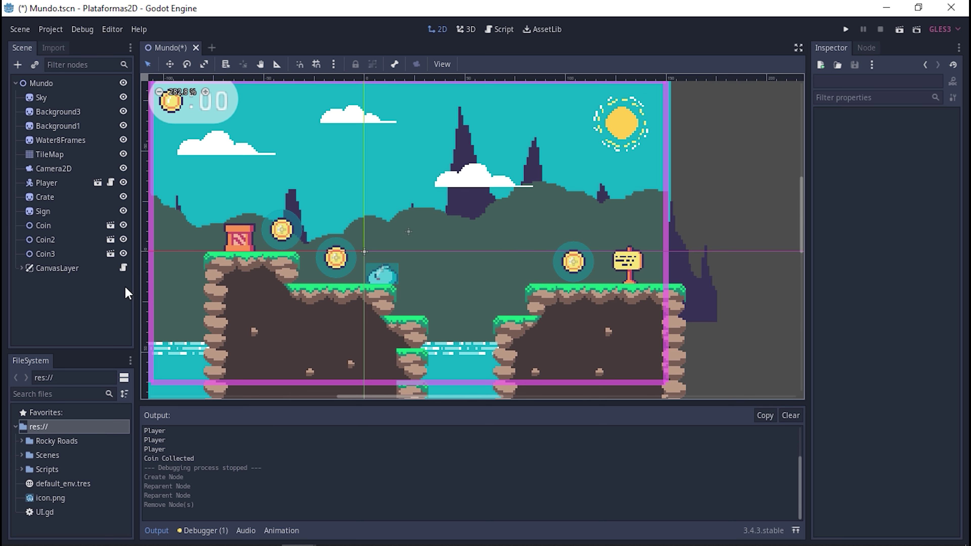
middle_drag(530, 243, 539, 200)
scroll(540, 200, down, 5)
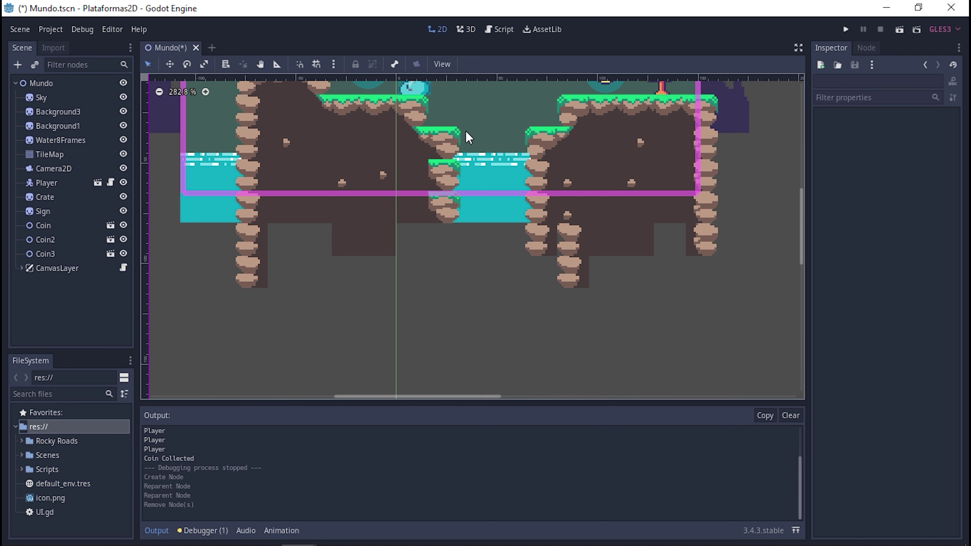
mouse_move(467, 134)
middle_down()
mouse_move(436, 298)
mouse_move(440, 220)
middle_up()
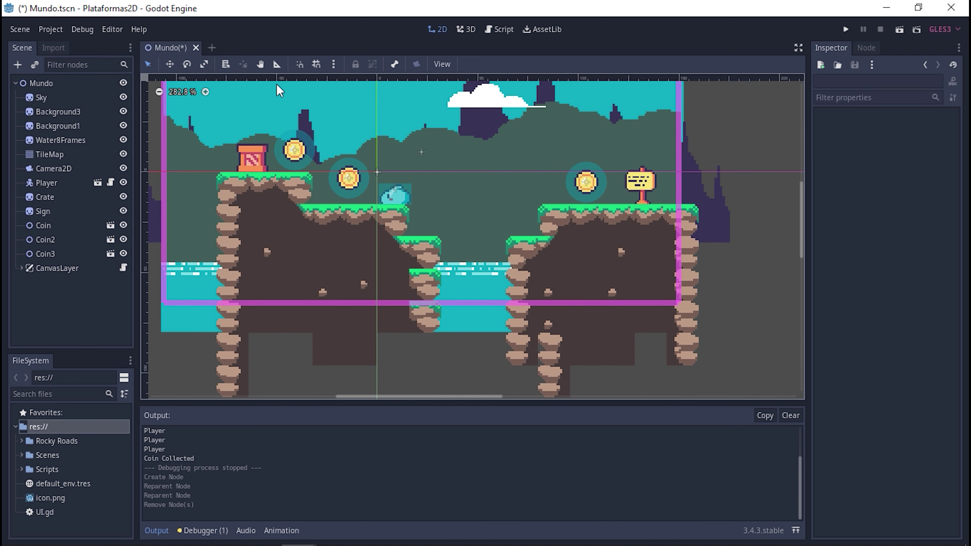
Step: Search 'area2d' in the node list and add an Area2D node under Mundo
click(18, 66)
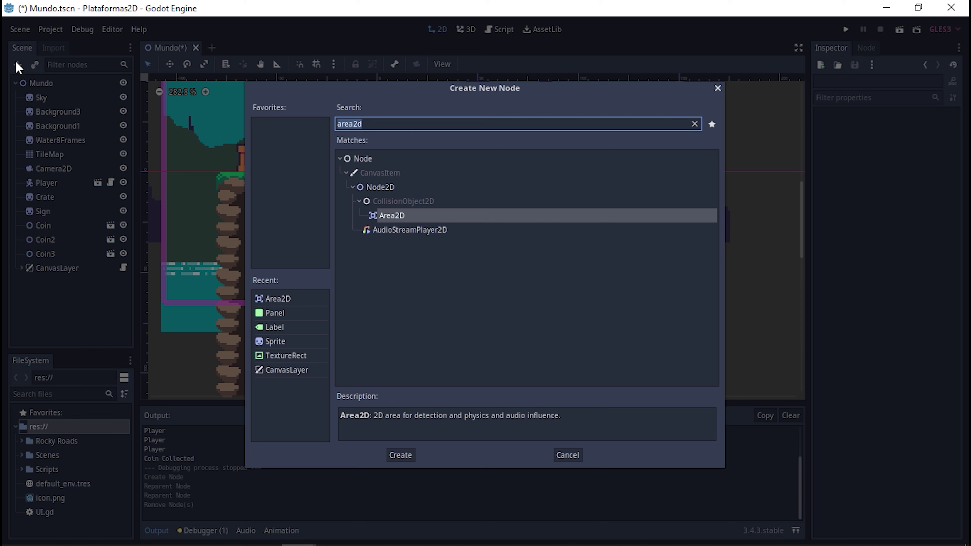
key(BackSpace)
text(area2)
text(d)
double_click(393, 217)
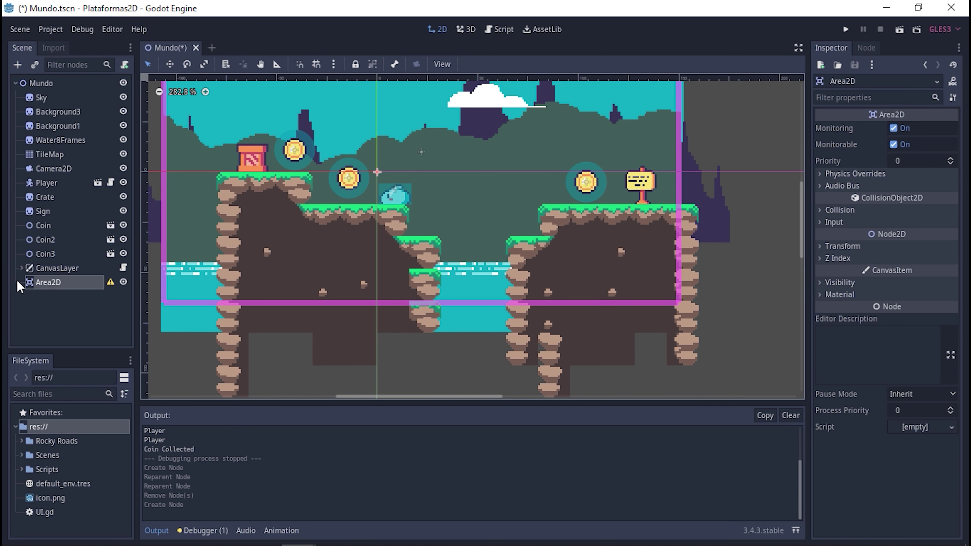
mouse_move(111, 285)
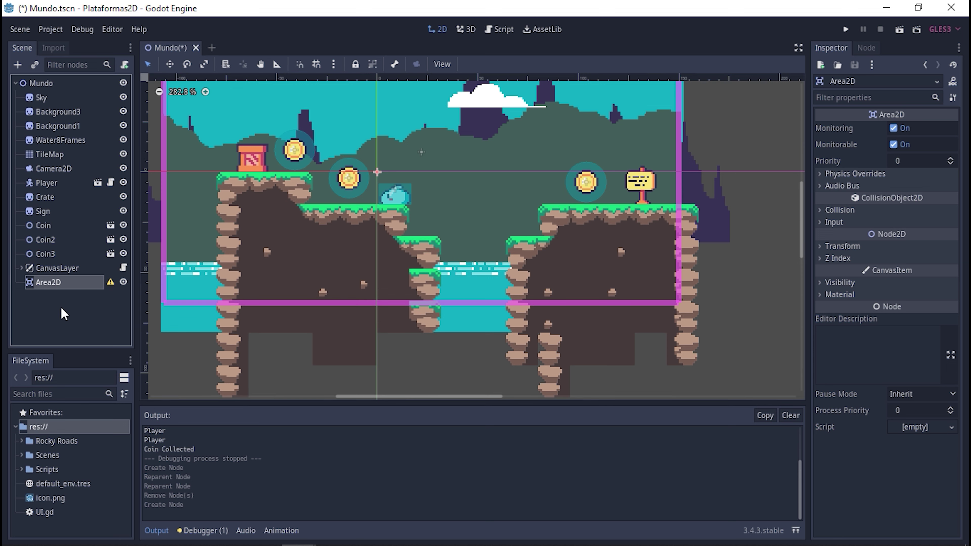
Step: Add a CollisionShape2D child under Area2D by searching 'collision'
click(17, 65)
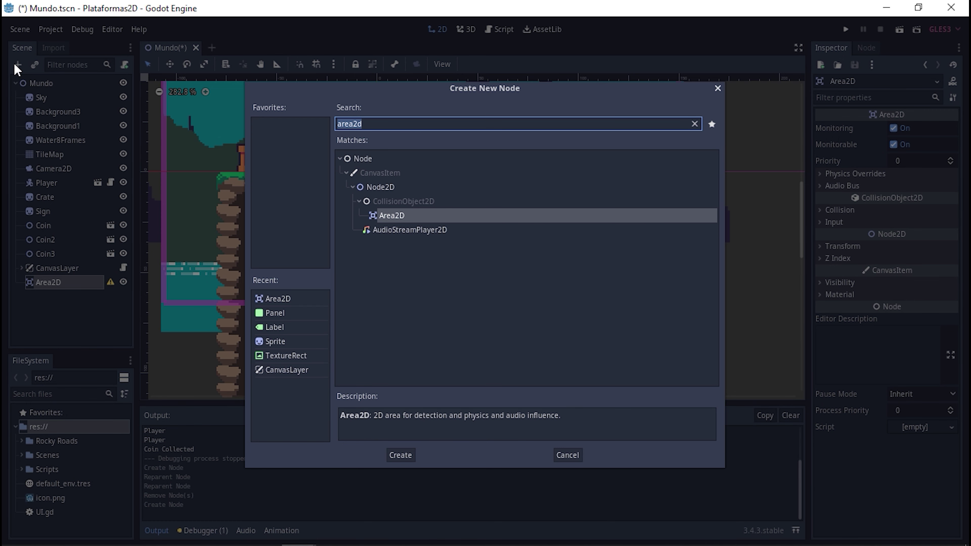
text(collision)
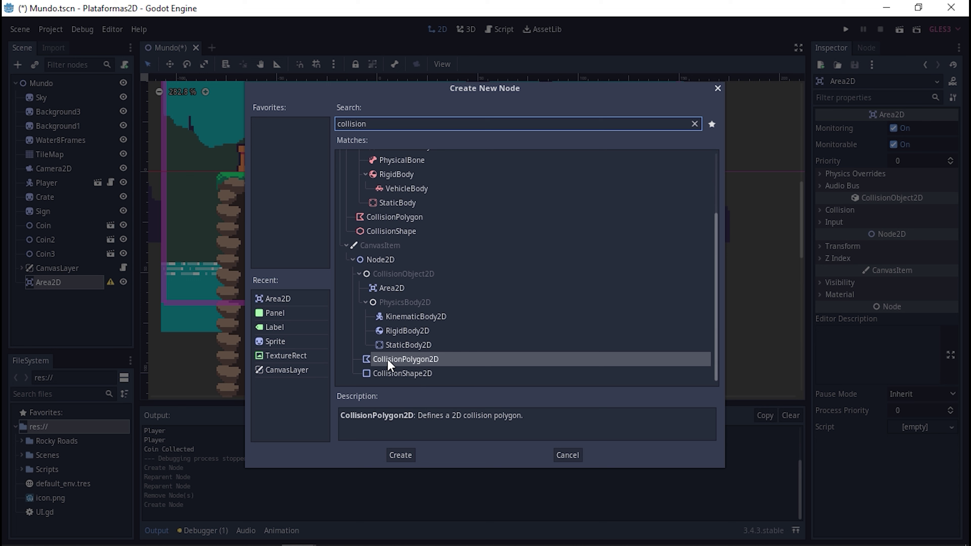
click(418, 374)
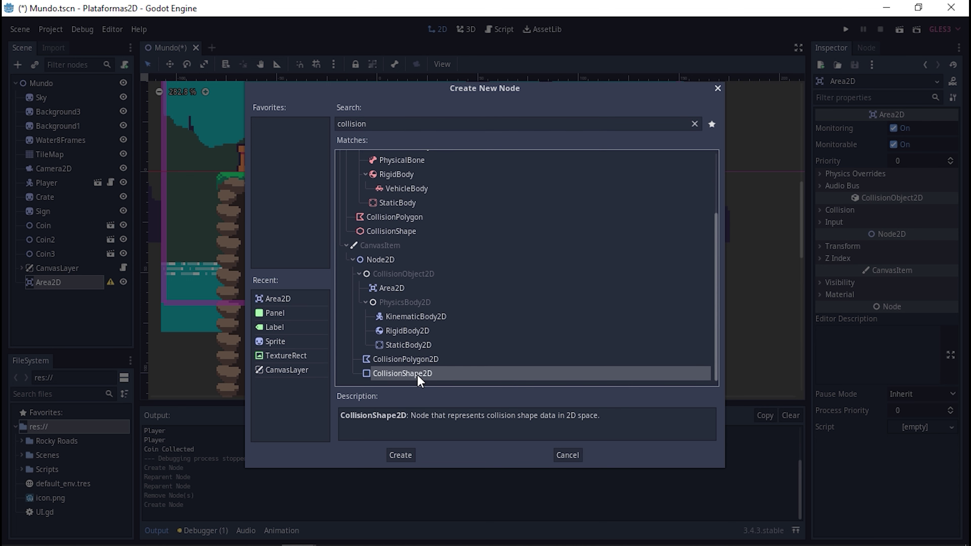
double_click(418, 374)
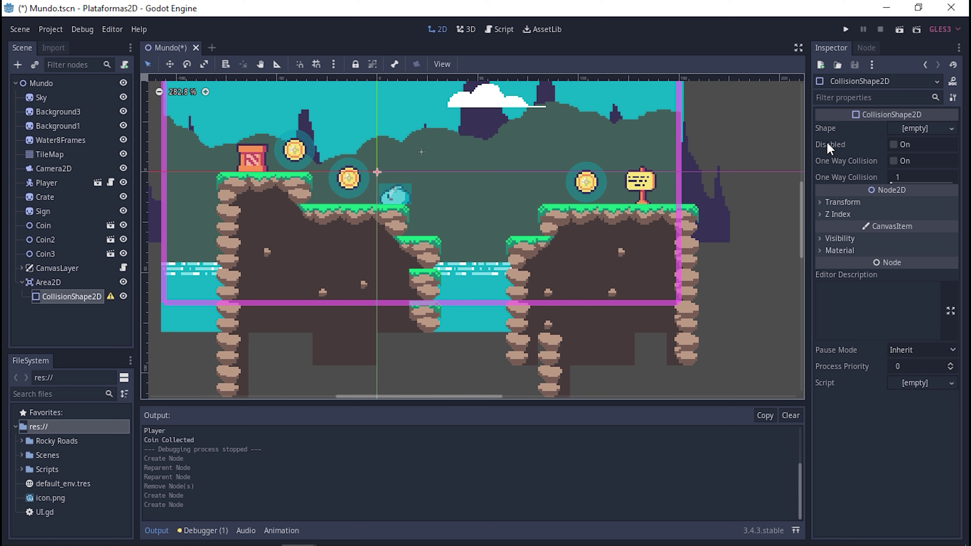
Step: Give the collision shape a New RectangleShape2D and lower its top edge
click(919, 128)
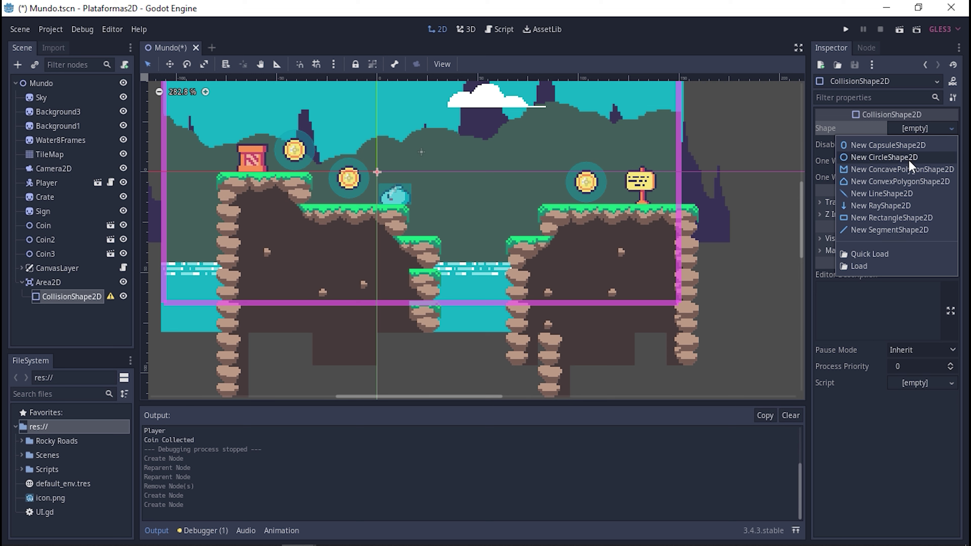
click(908, 216)
scroll(430, 210, down, 2)
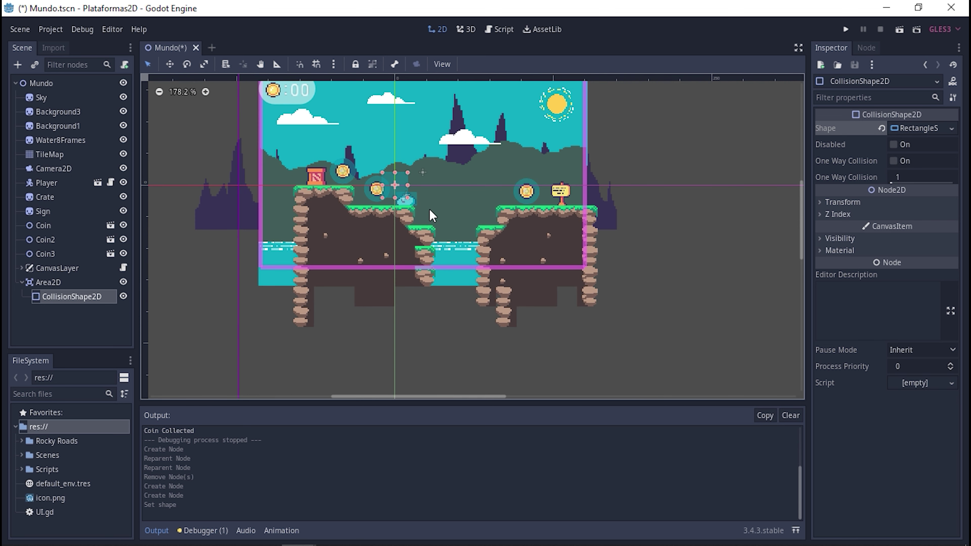
mouse_move(398, 176)
mouse_down()
mouse_move(403, 204)
mouse_move(385, 222)
mouse_move(390, 289)
mouse_up()
Step: Move the collision rectangle below the level's left side and stretch it across beneath the level
click(396, 223)
click(393, 200)
mouse_move(392, 234)
mouse_down()
mouse_move(262, 348)
mouse_move(249, 347)
mouse_up()
middle_drag(261, 364, 243, 292)
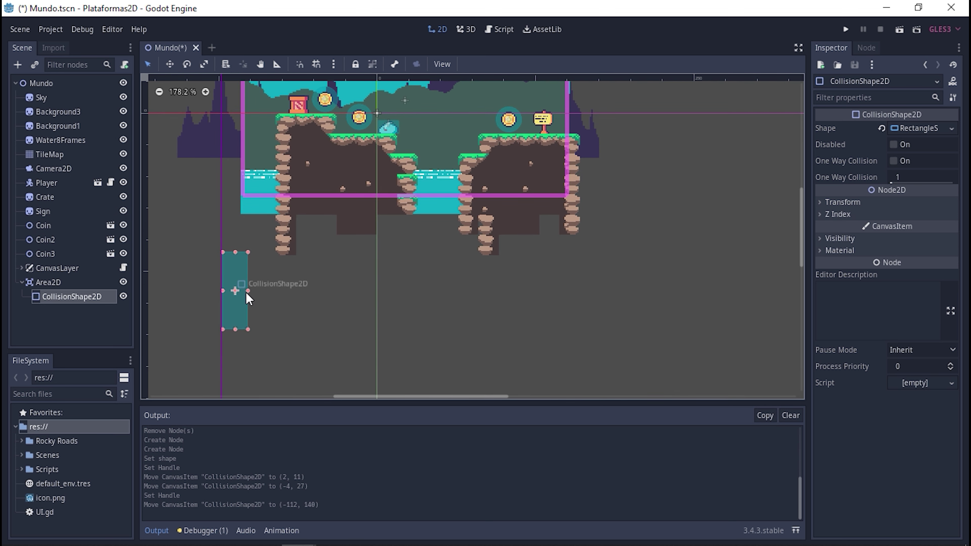
drag(248, 291, 594, 291)
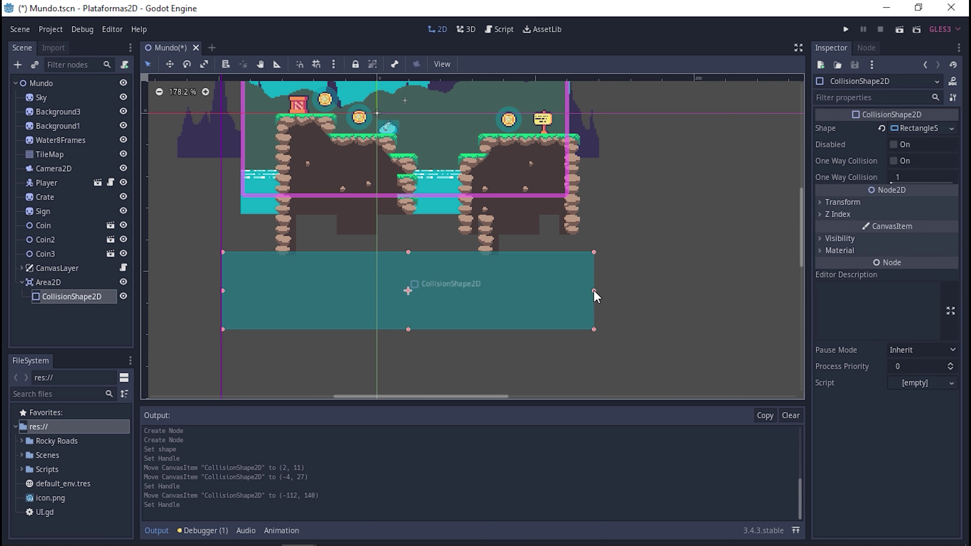
Step: Extend the rectangle's left and right edges and lower its top edge into a wide strip at (32, 137)
mouse_move(408, 252)
mouse_down()
mouse_move(412, 276)
mouse_move(458, 272)
mouse_up()
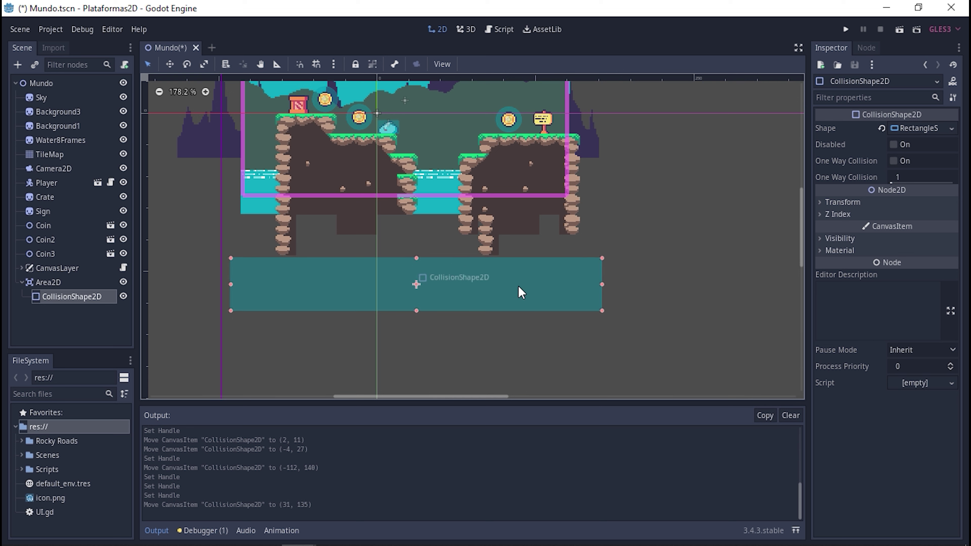
drag(520, 288, 521, 291)
drag(605, 287, 654, 291)
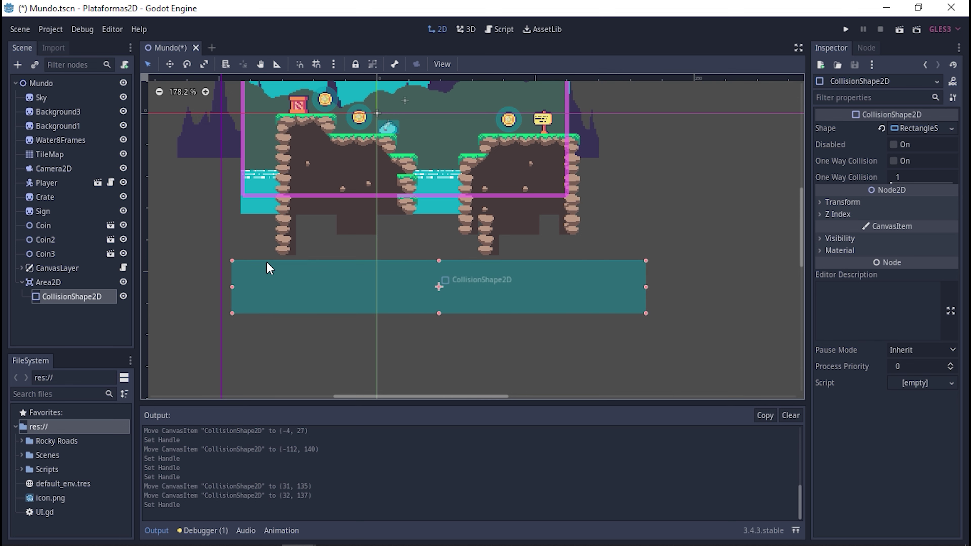
drag(234, 286, 212, 287)
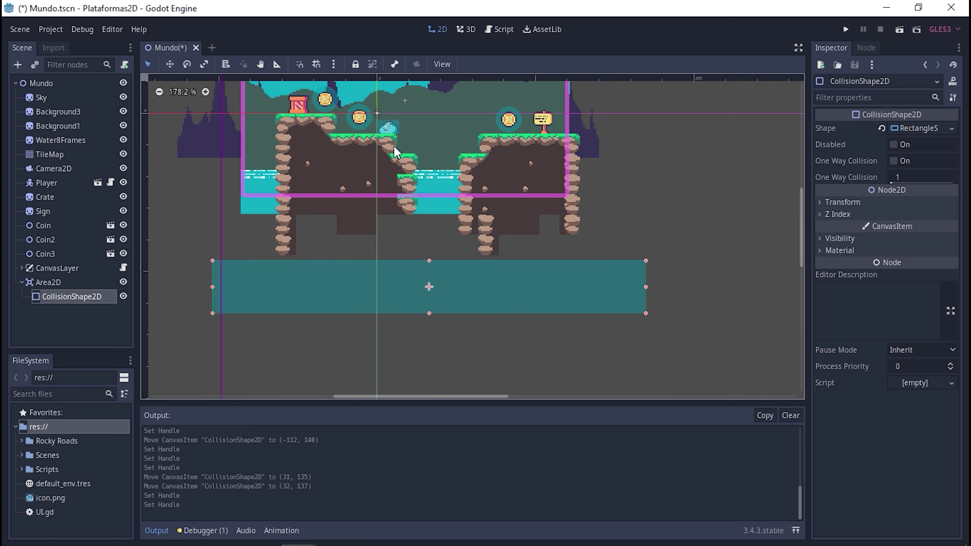
middle_drag(443, 178, 451, 247)
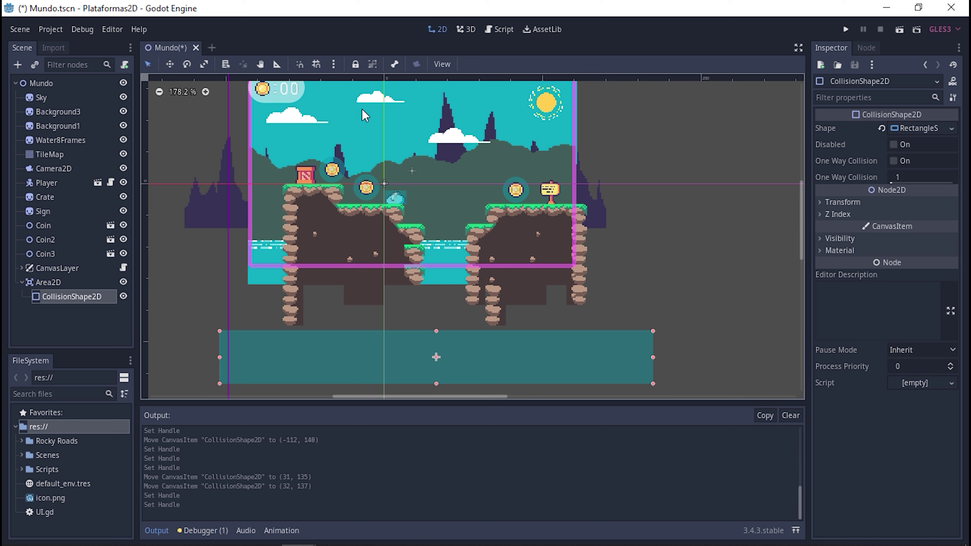
Step: Bring the finished strip into view, deselect it, and select the Area2D node
scroll(414, 169, up, 3)
scroll(412, 172, up, 2)
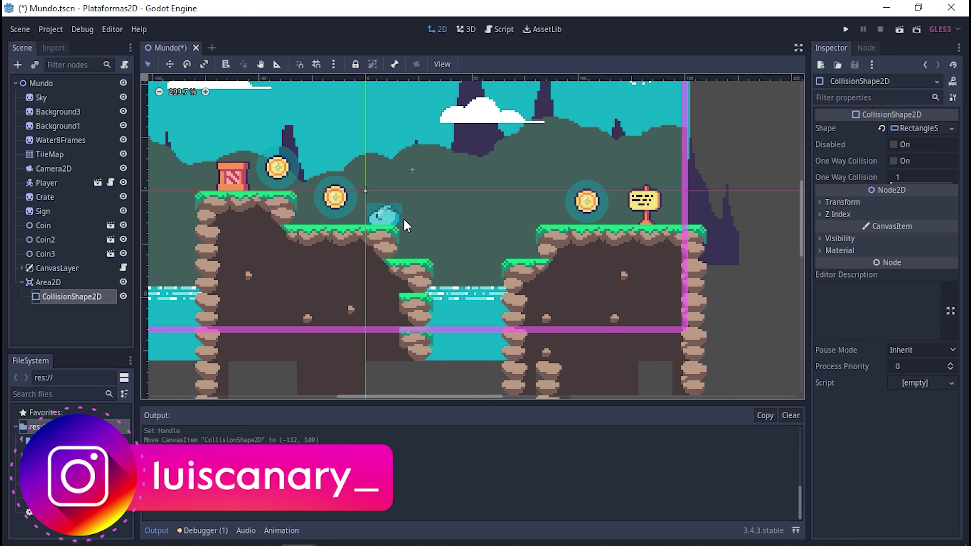
scroll(419, 221, down, 2)
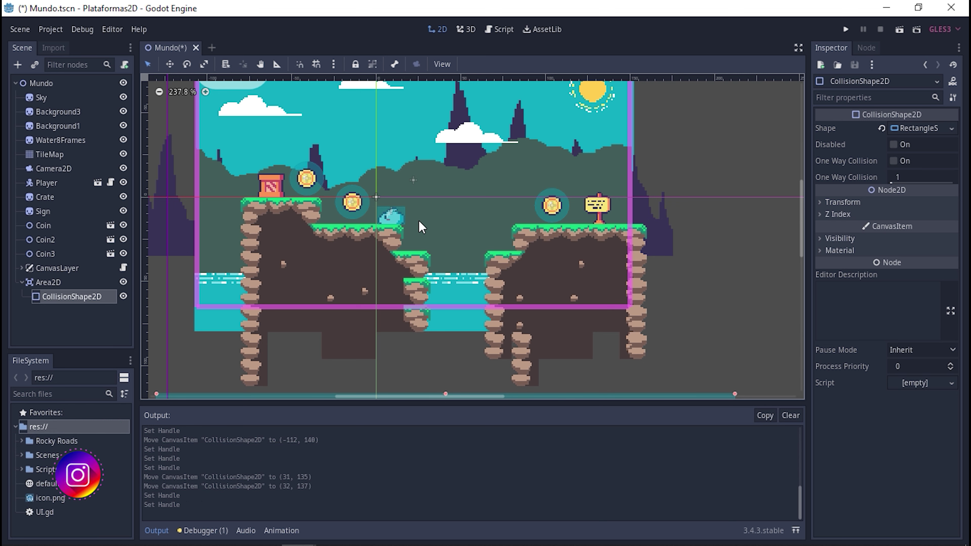
middle_drag(507, 271, 527, 186)
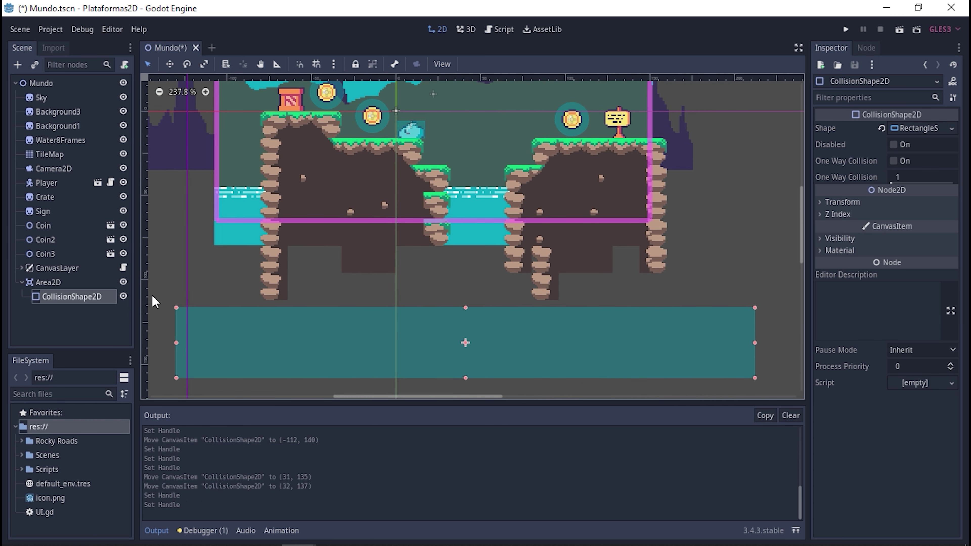
click(83, 323)
click(73, 285)
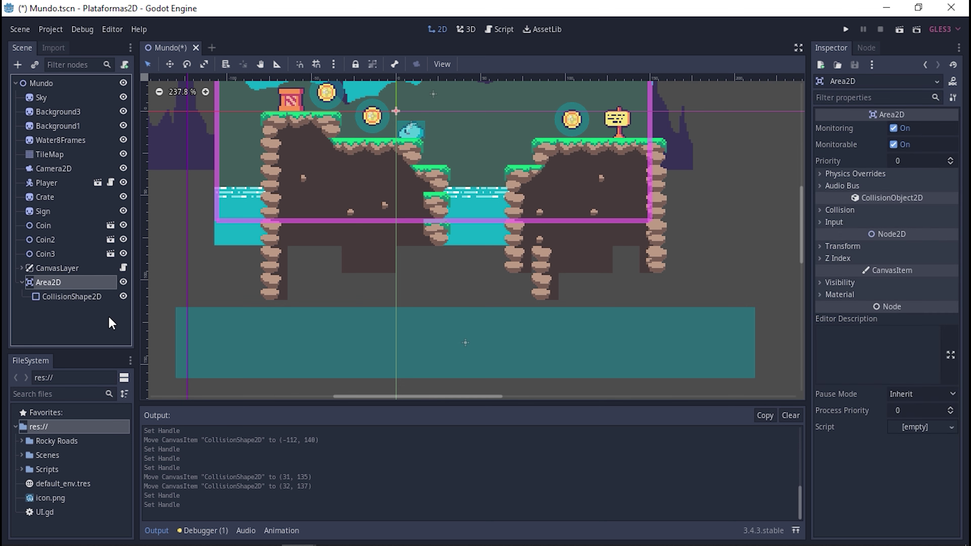
Step: Create and attach a script saved as res://Scripts/ZonaCaida.gd to the Area2D
click(125, 65)
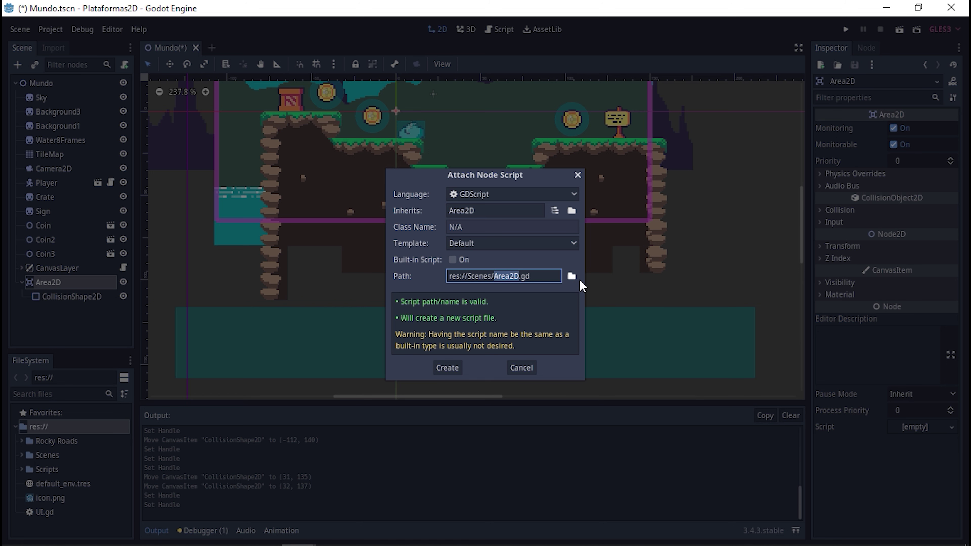
click(572, 277)
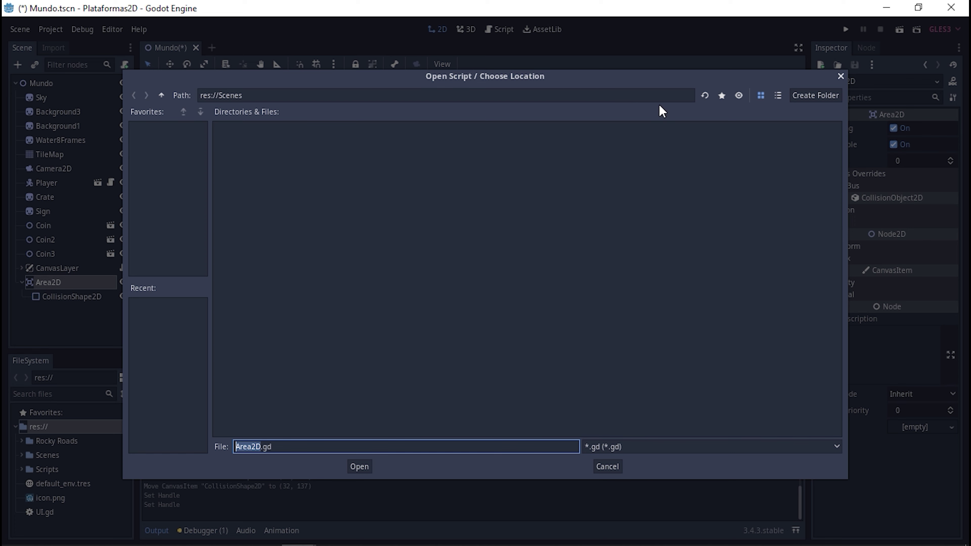
click(160, 95)
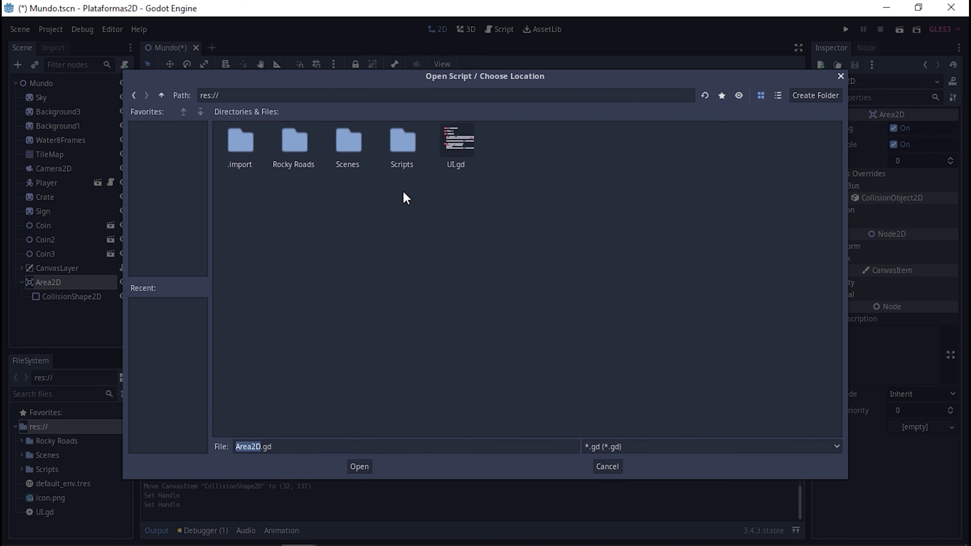
double_click(413, 147)
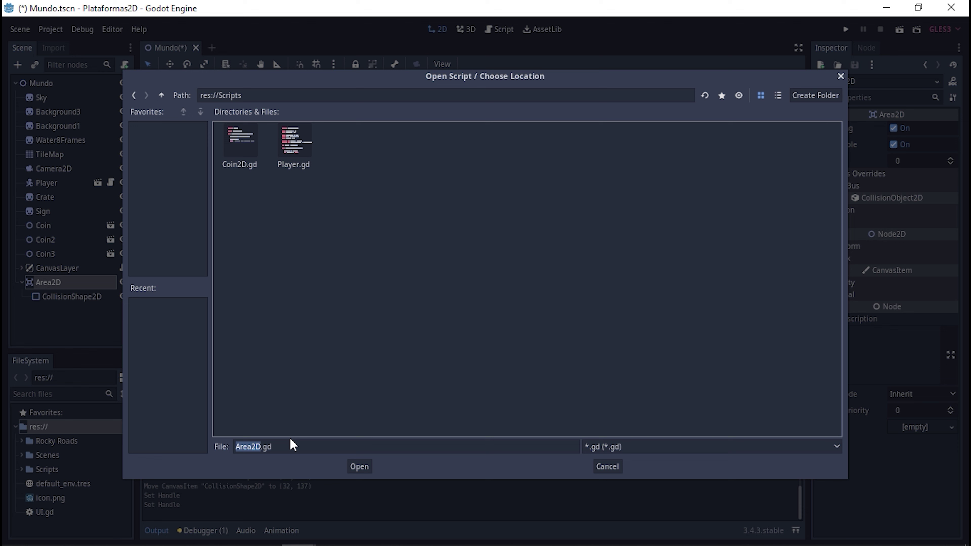
click(253, 447)
drag(262, 447, 233, 448)
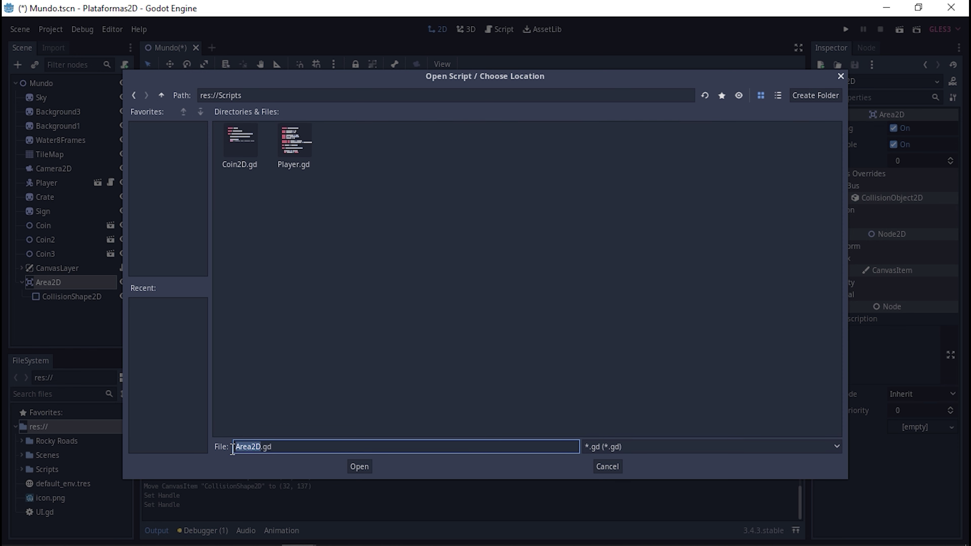
text(Zona)
text(Caida)
click(363, 465)
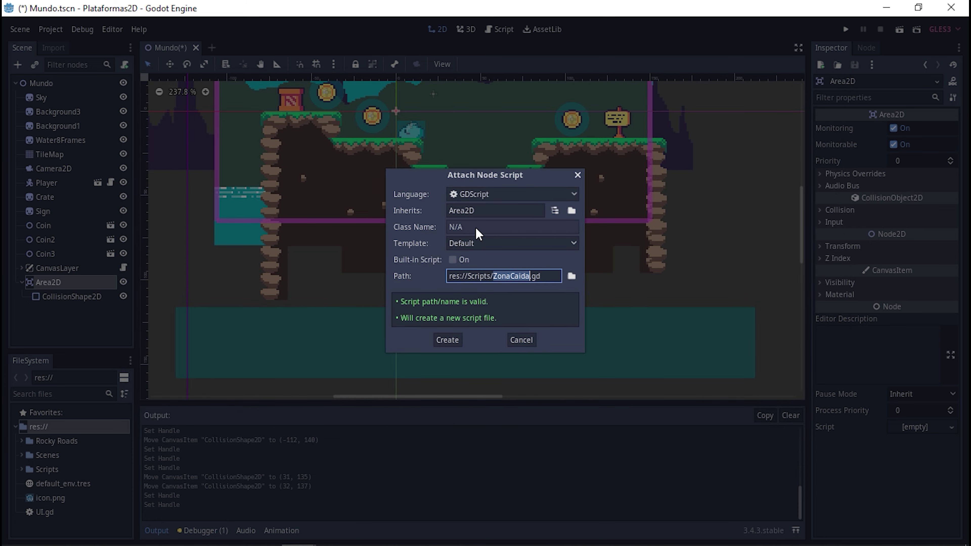
click(448, 340)
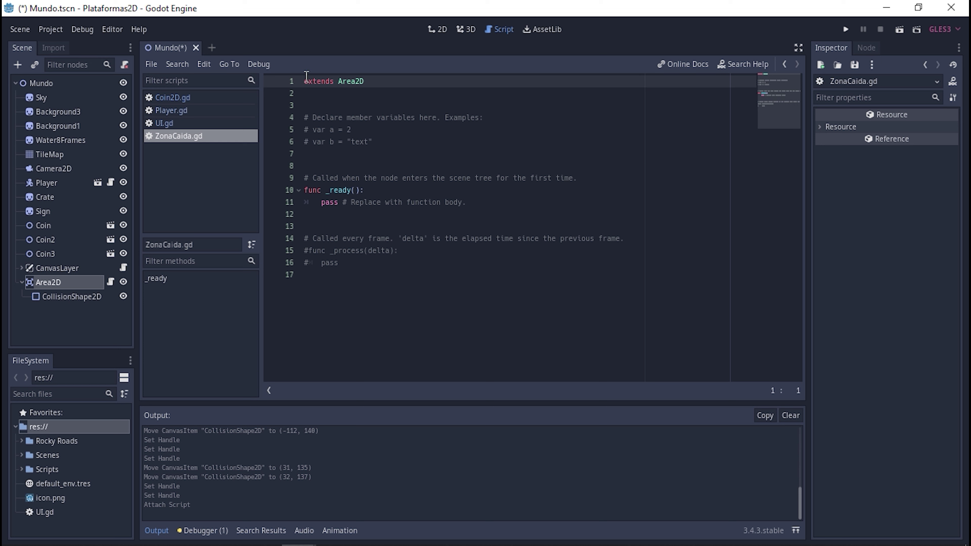
Step: Delete the template code leaving only 'extends Area2D', save, and go back to the 2D view
drag(350, 264, 278, 111)
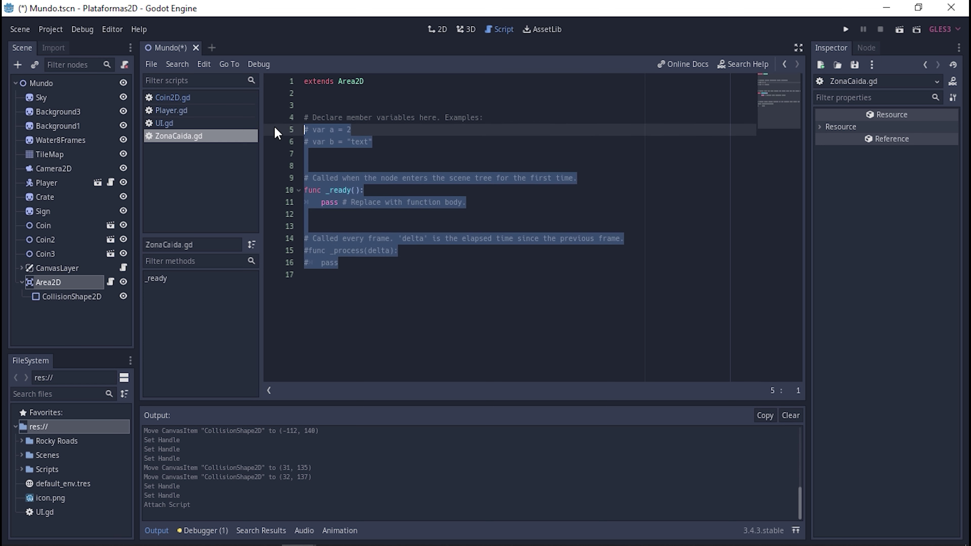
key(Delete)
key(Up)
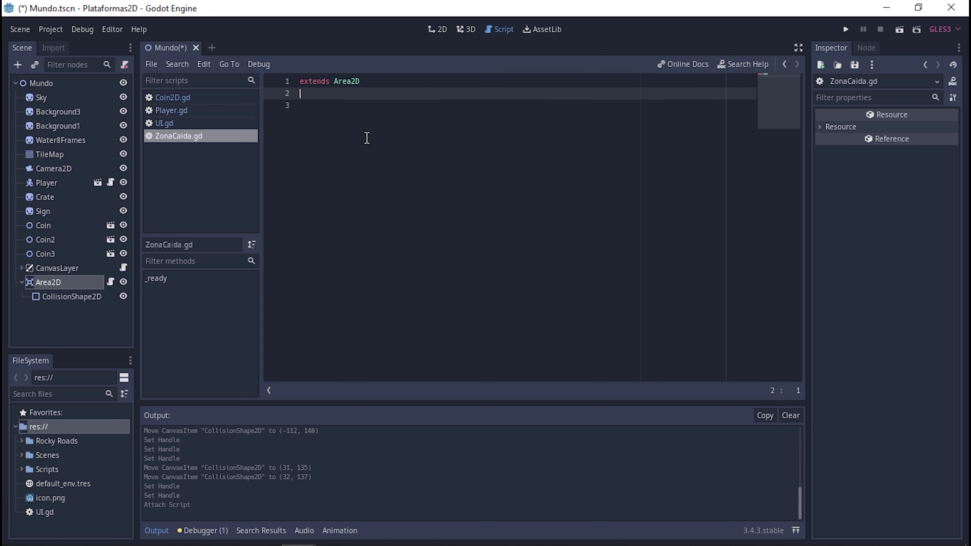
key(Down)
key(ctrl+s)
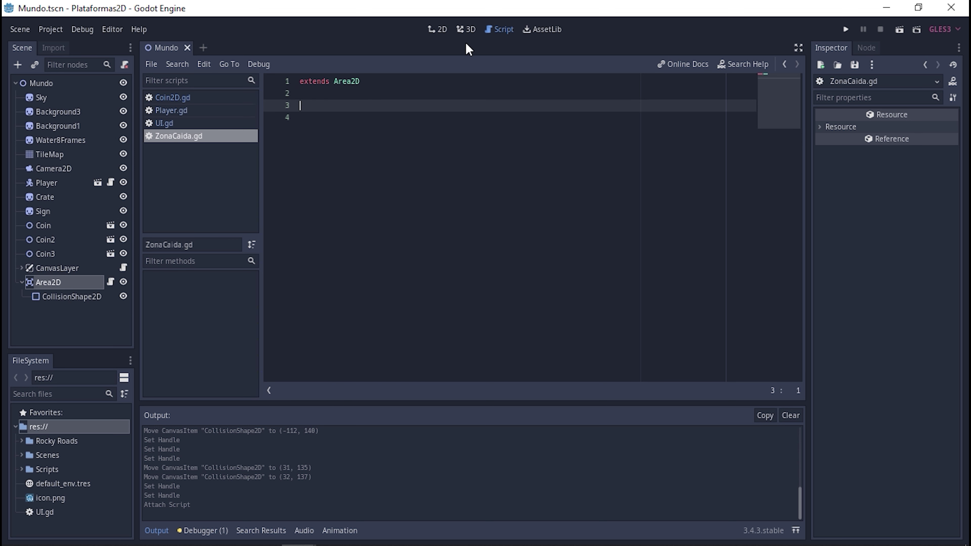
click(439, 29)
Step: Pan to the teal fall zone, select its CollisionShape2D, and list its signals in the Node tab
middle_drag(474, 141, 476, 250)
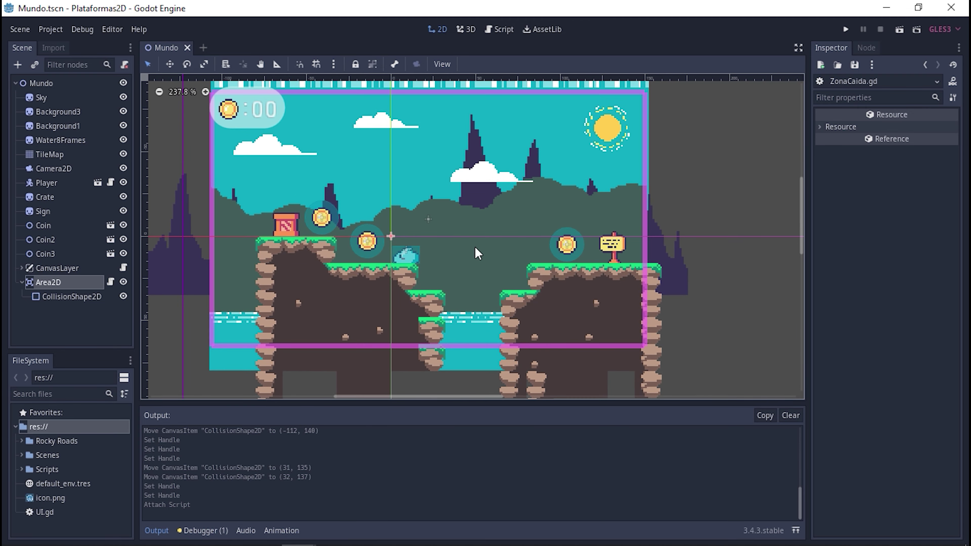
scroll(475, 224, down, 2)
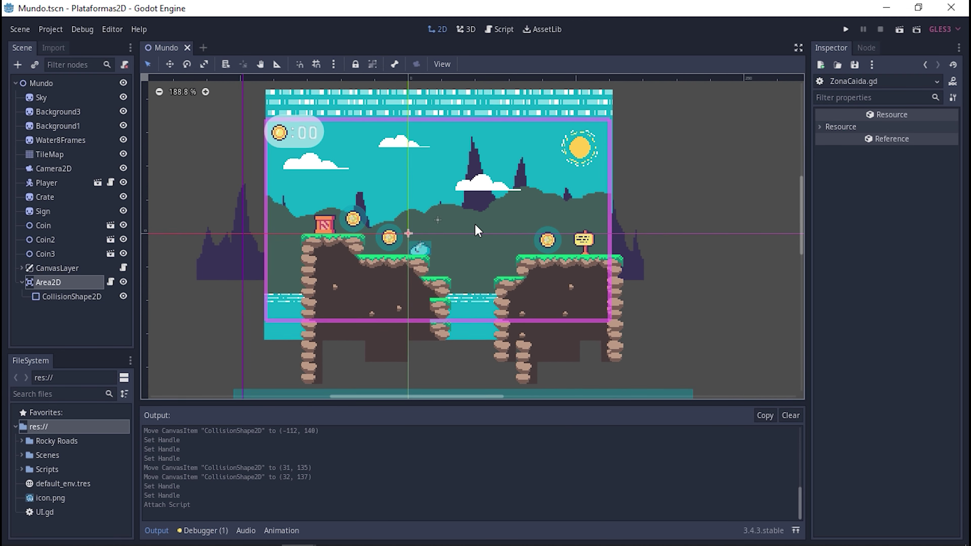
scroll(476, 225, down, 1)
middle_drag(476, 226, 490, 167)
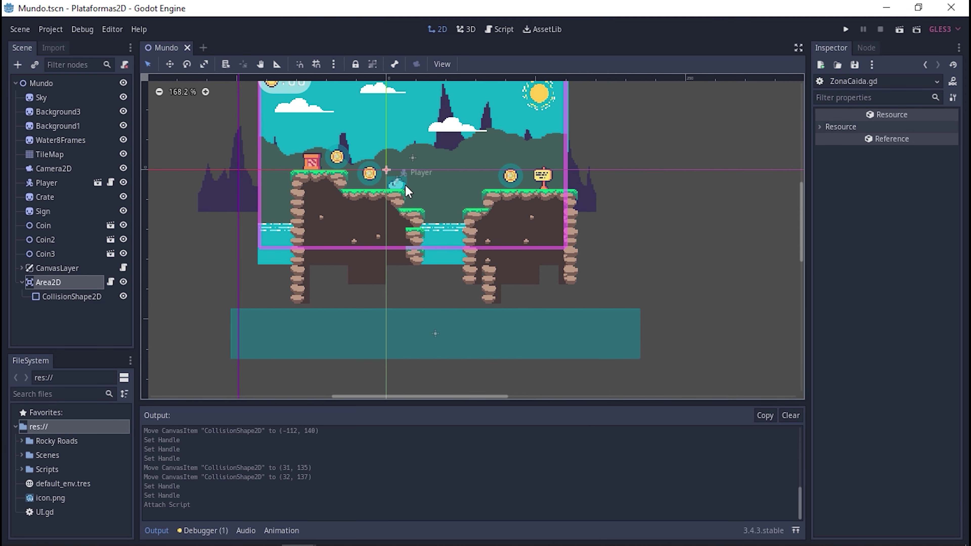
scroll(401, 184, up, 2)
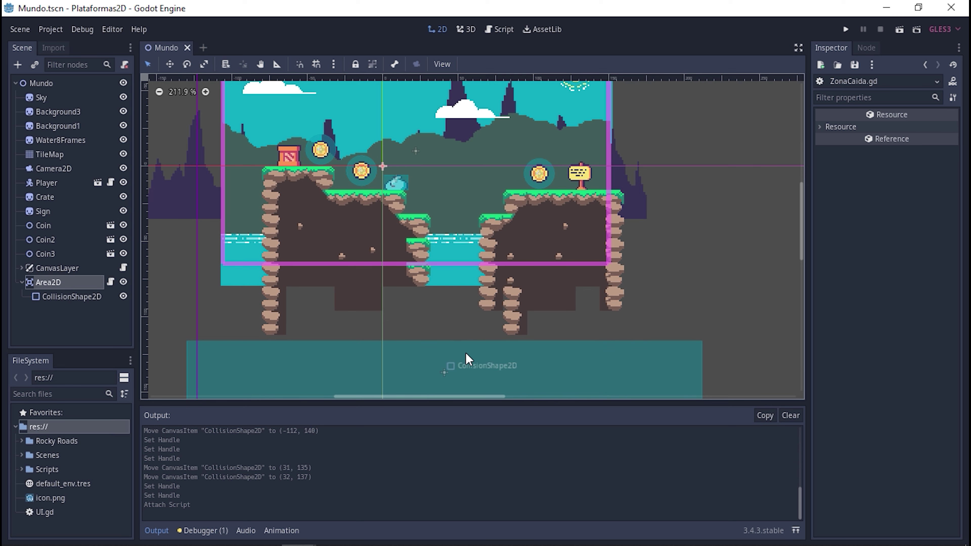
middle_drag(466, 355, 450, 302)
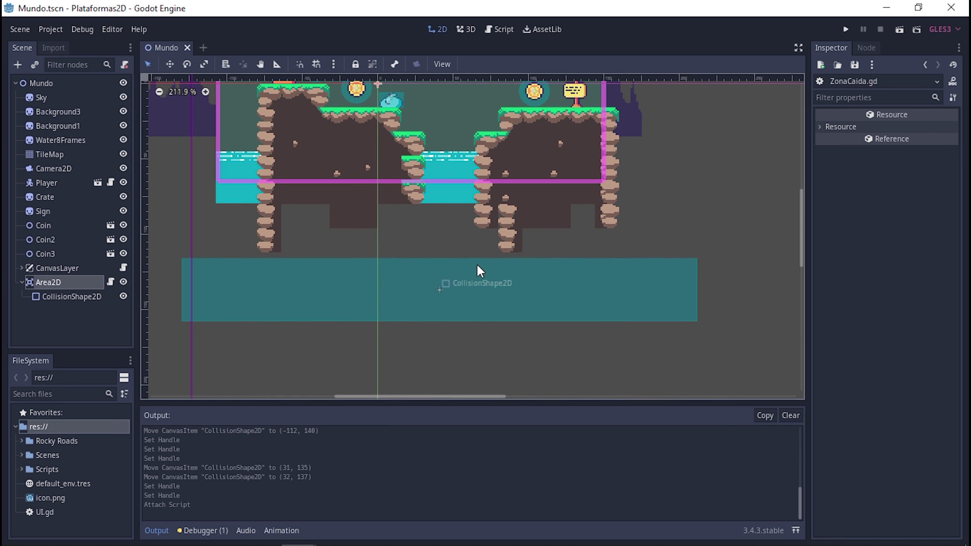
middle_drag(462, 248, 458, 287)
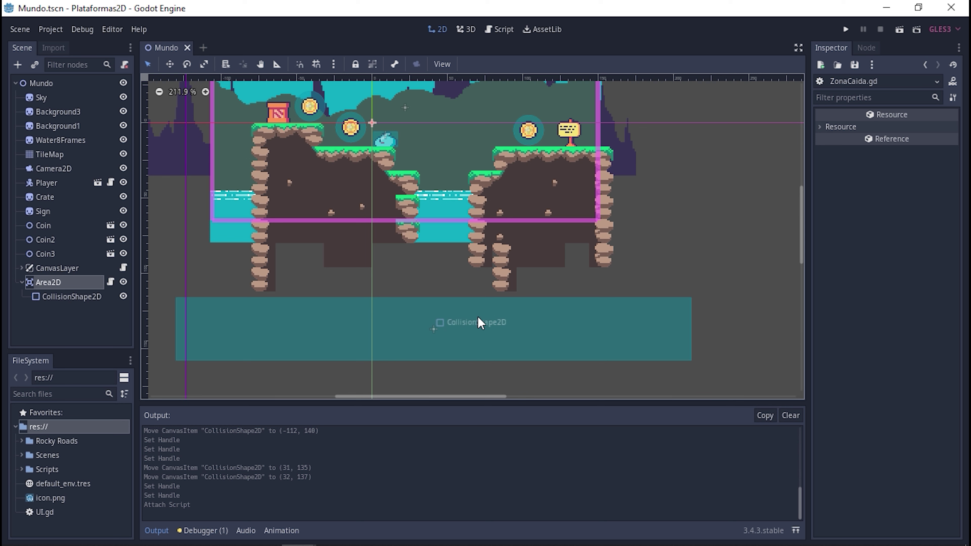
click(478, 322)
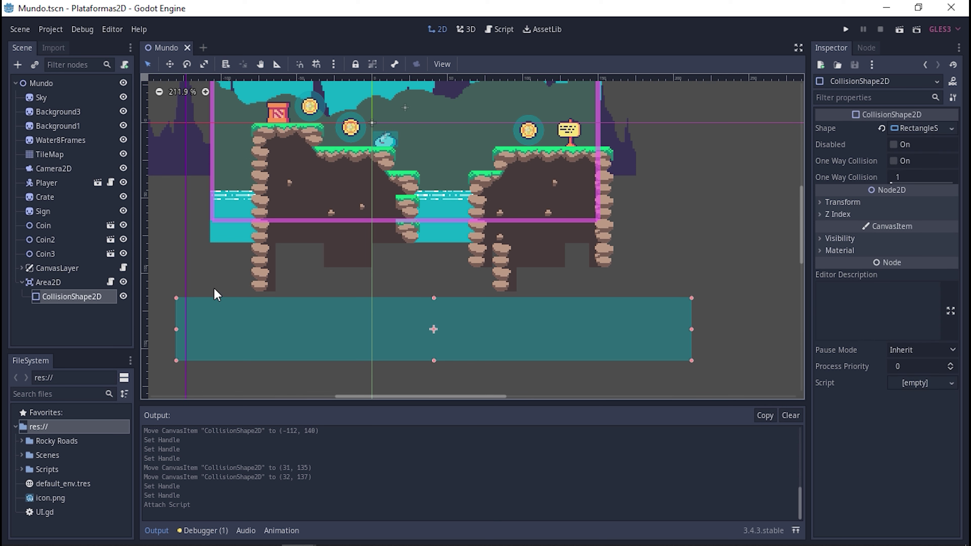
click(866, 48)
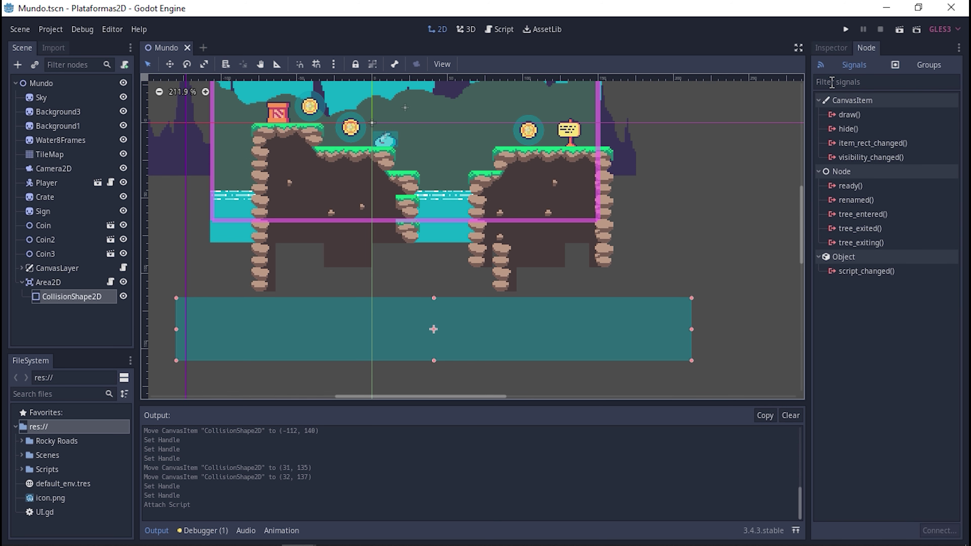
Step: Connect Area2D's body_entered signal to Area2D, generating _on_Area2D_body_entered(body) in ZonaCaida.gd
drag(808, 111, 788, 111)
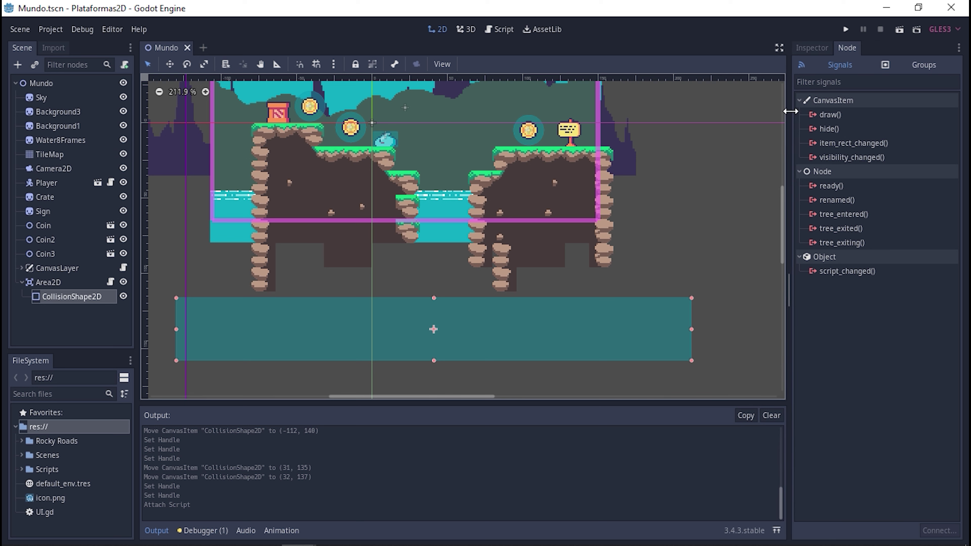
click(54, 283)
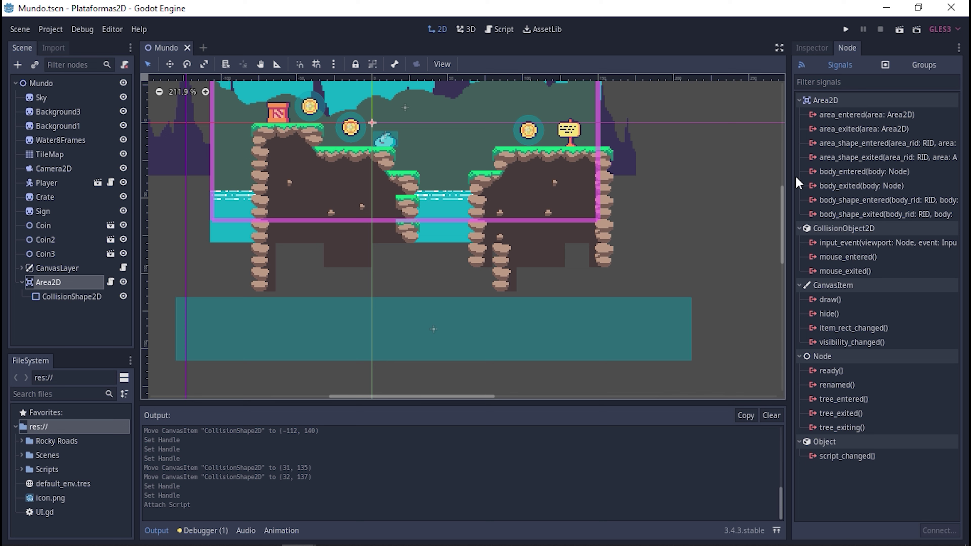
drag(790, 177, 754, 176)
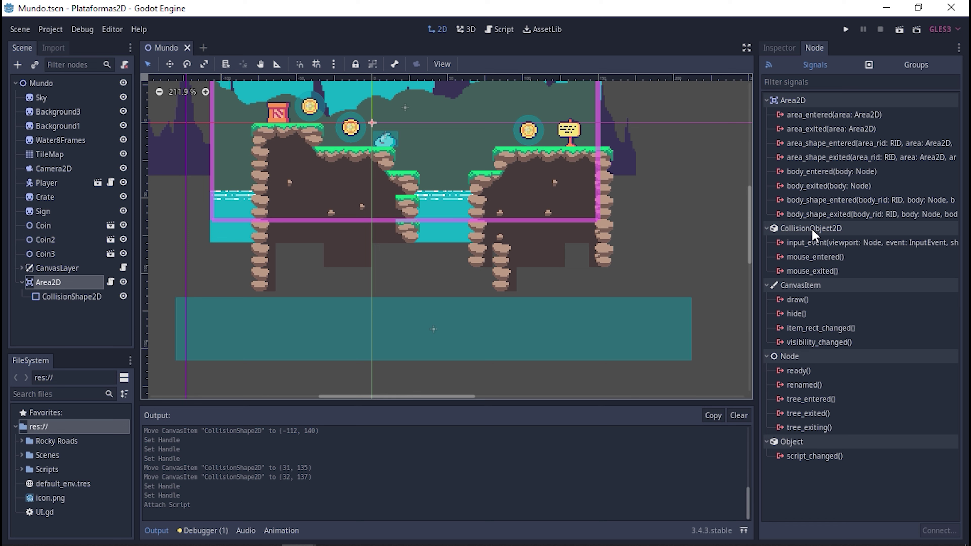
mouse_move(797, 213)
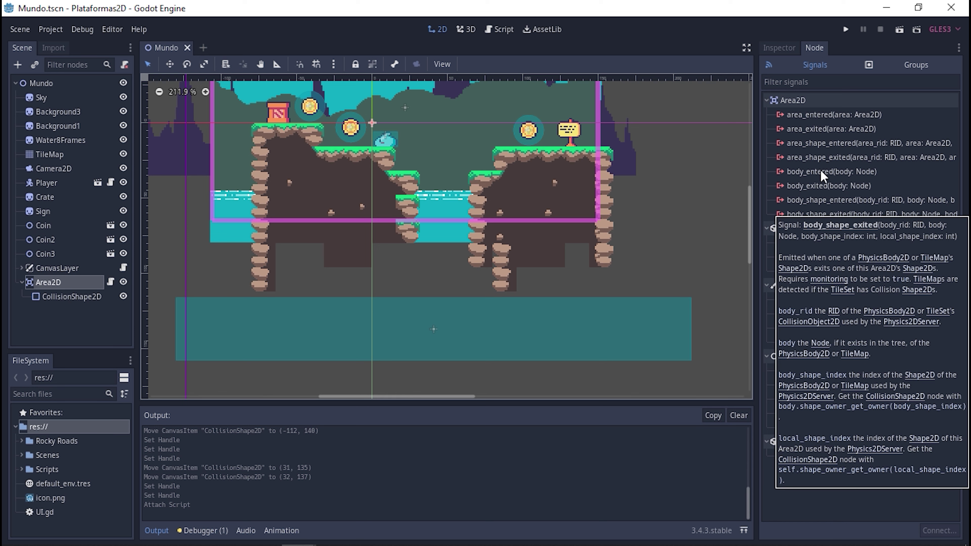
click(834, 172)
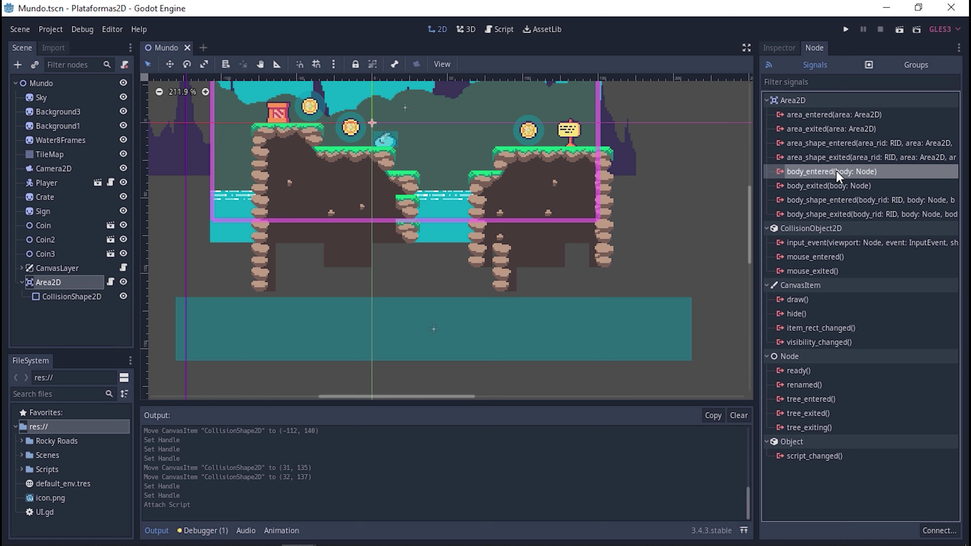
double_click(817, 172)
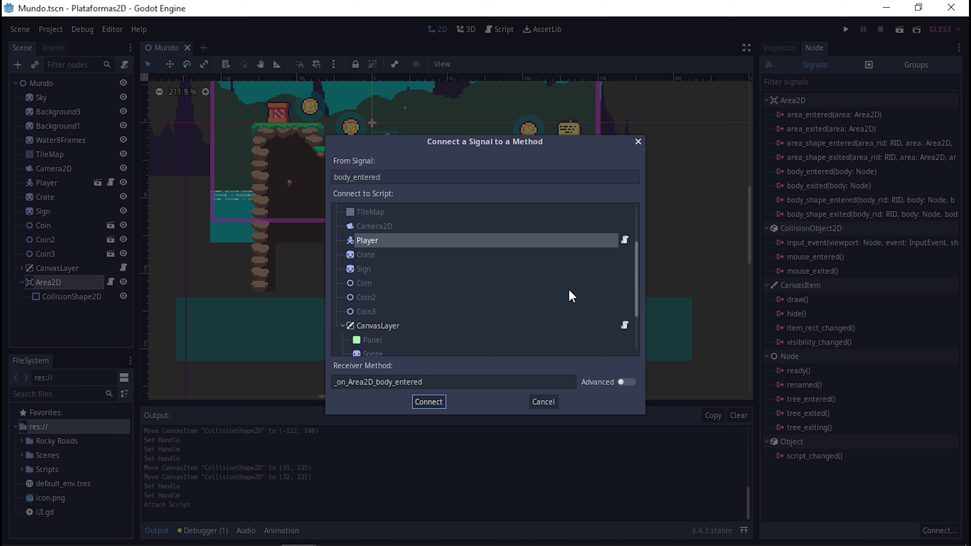
scroll(505, 272, down, 3)
click(397, 328)
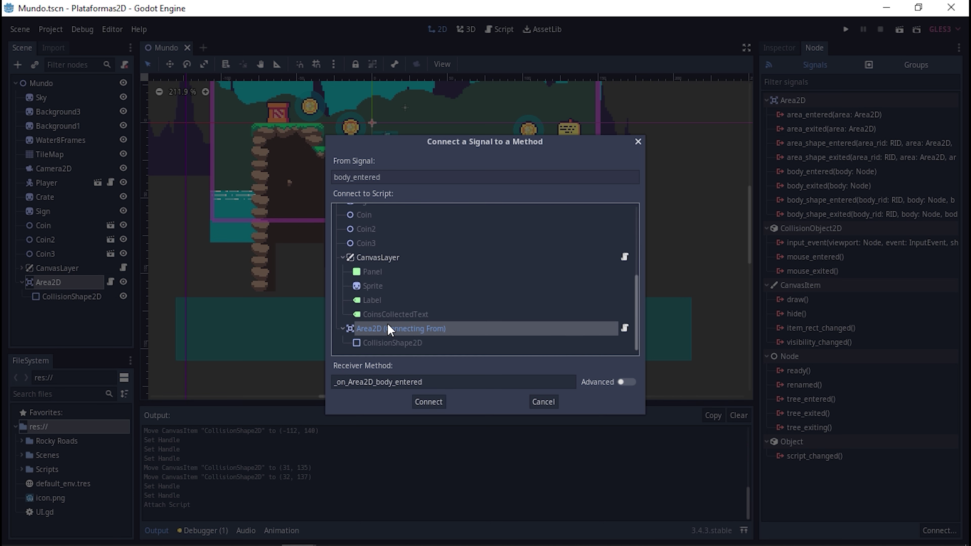
click(428, 402)
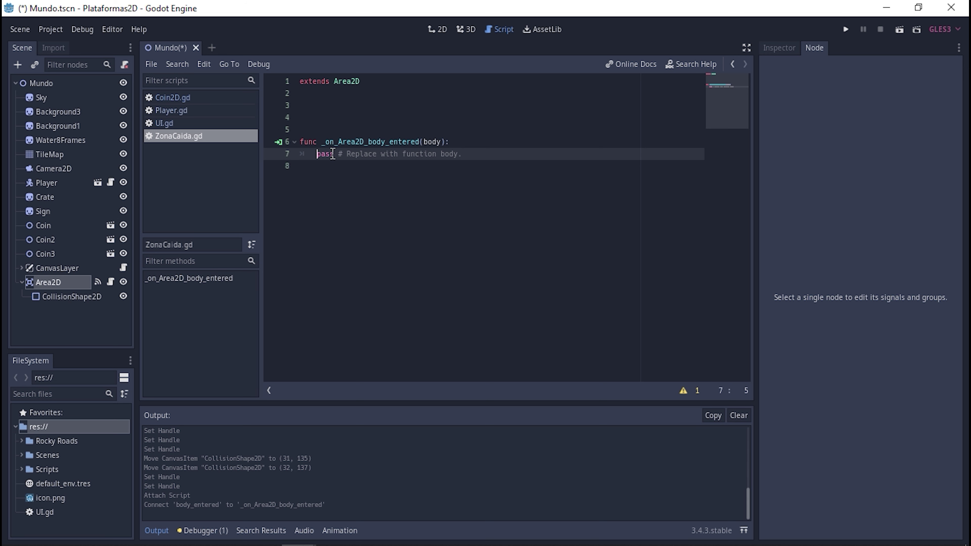
Step: Replace the handler's pass with a print(body.get_Name()) line and remove extra blank lines
drag(319, 155, 464, 160)
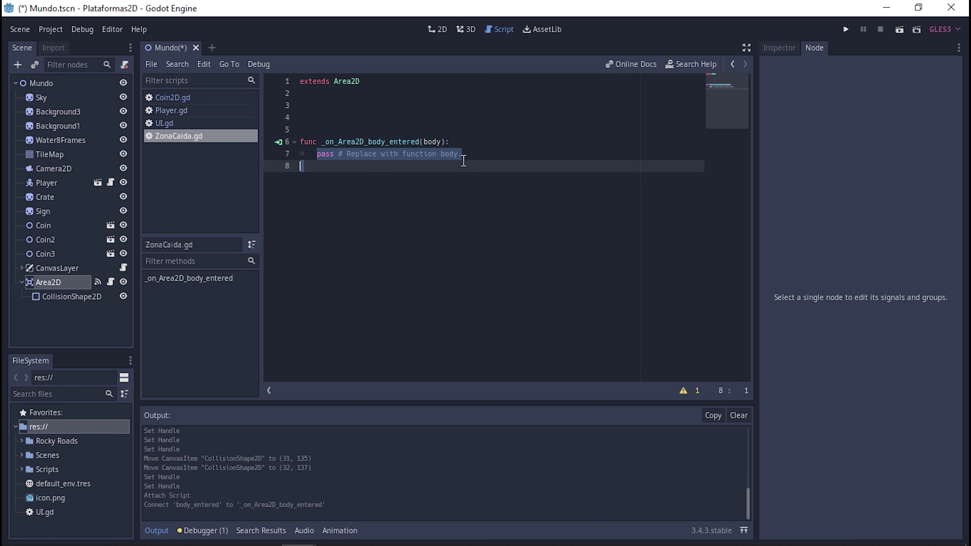
key(BackSpace)
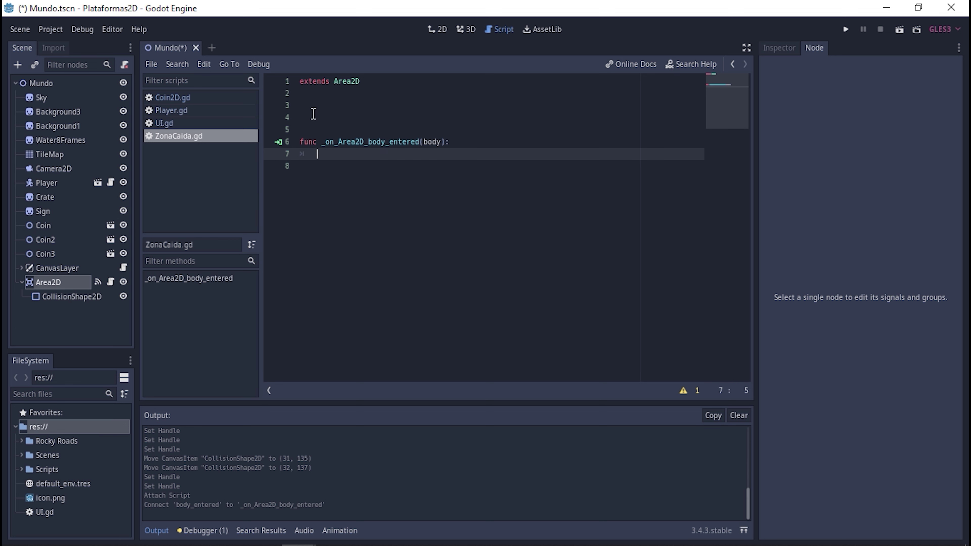
click(314, 118)
key(BackSpace)
key(BackSpace)
click(354, 132)
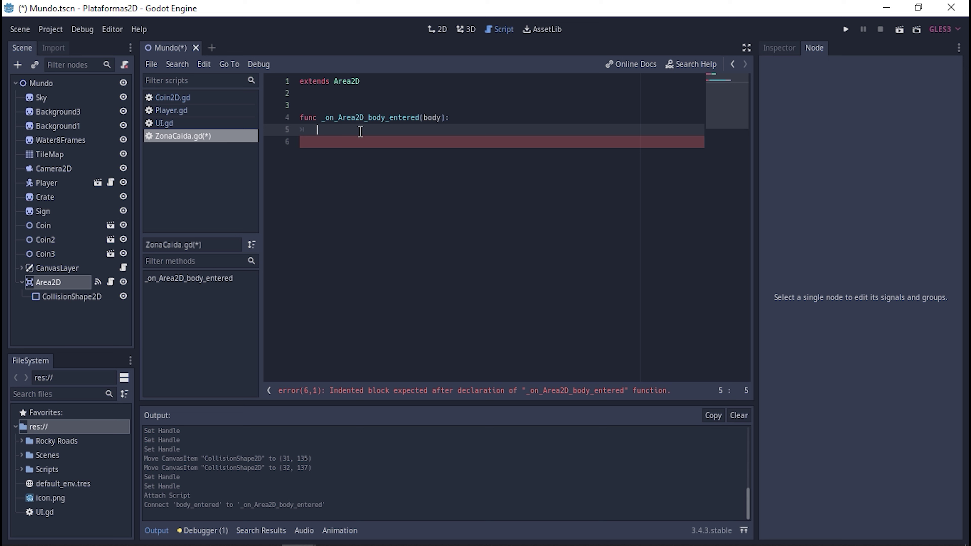
text(print)
text(()
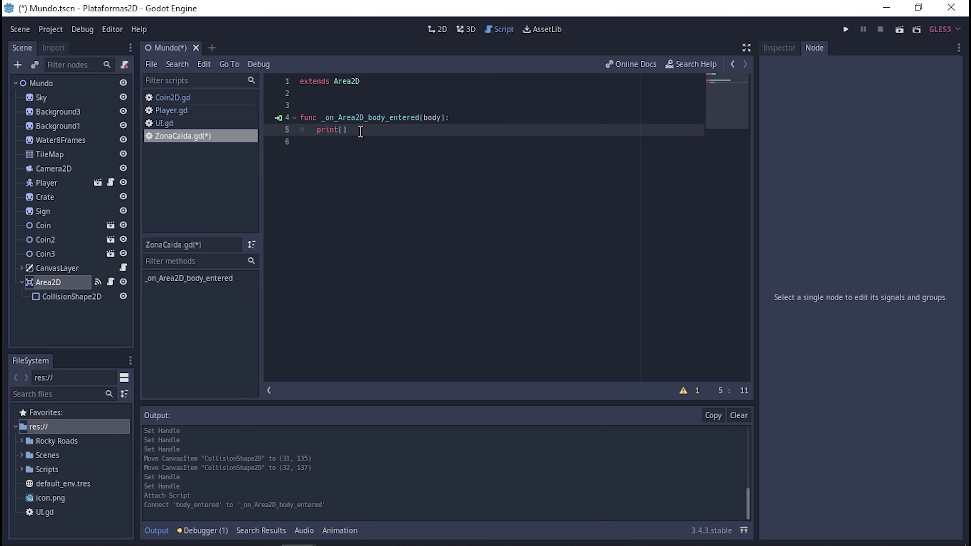
text(body.g)
text(et)
text(_Na)
text(me())
Step: Correct get_Name to get_name in the print statement and save with Ctrl+S
click(390, 132)
key(BackSpace)
text(n)
click(412, 141)
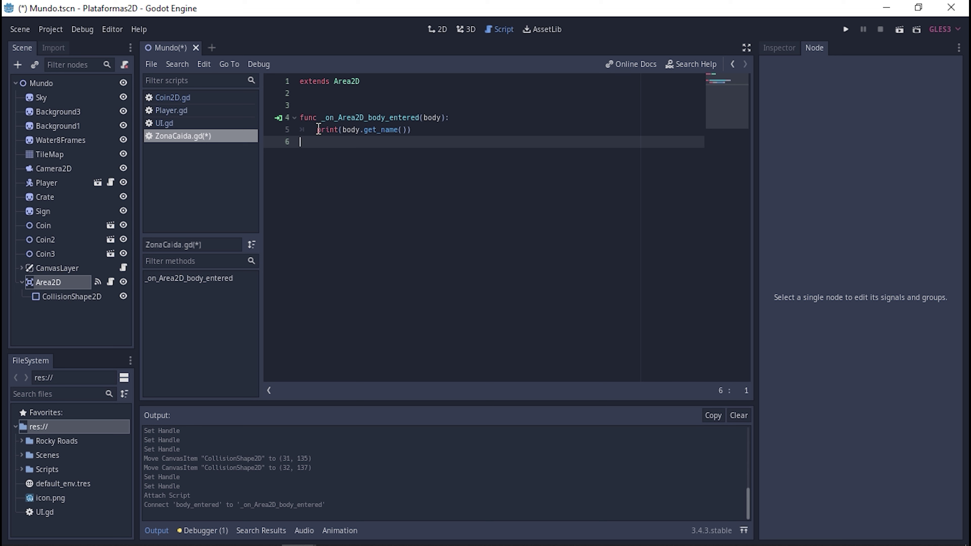
drag(317, 130, 424, 130)
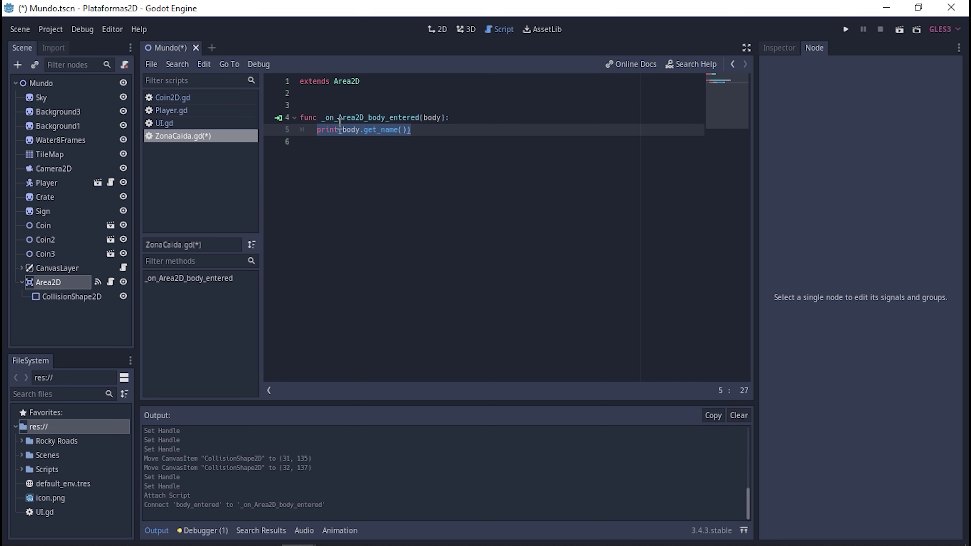
click(355, 130)
drag(342, 130, 412, 130)
key(ctrl+s)
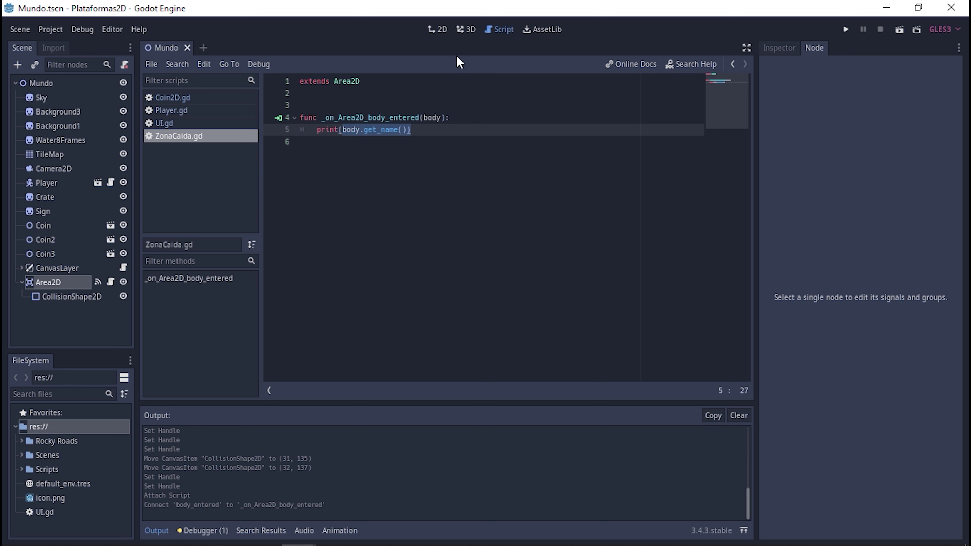
Step: Switch to the 2D view and run the game, repositioning its window
click(432, 30)
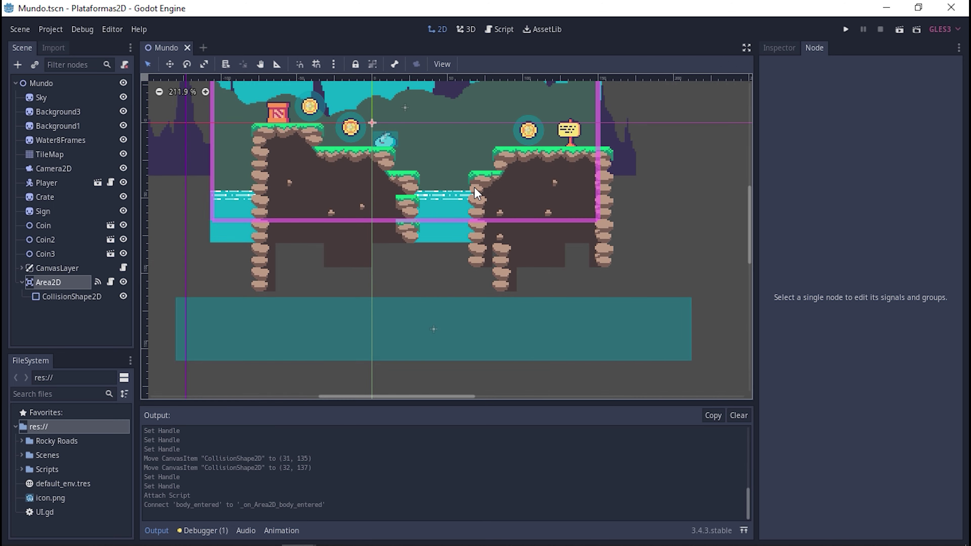
scroll(449, 233, up, 2)
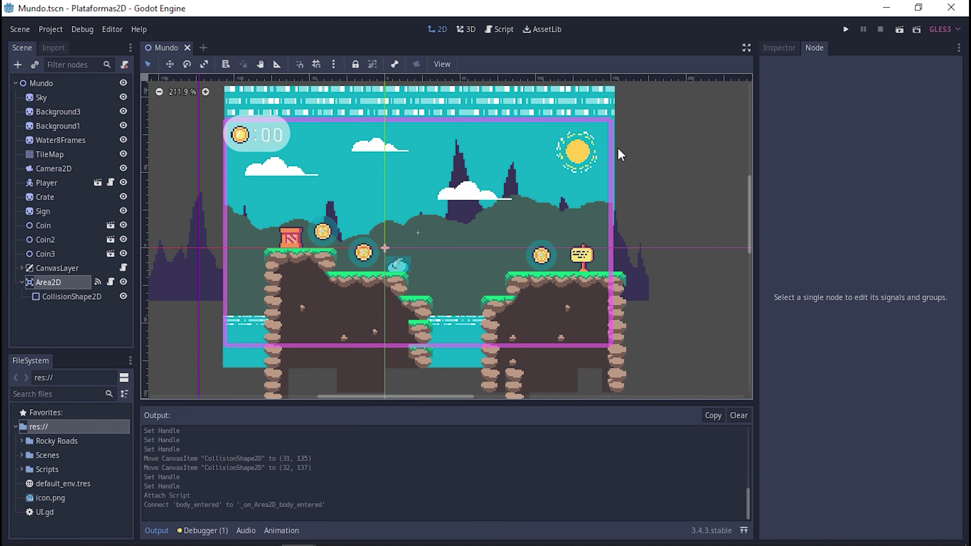
click(846, 29)
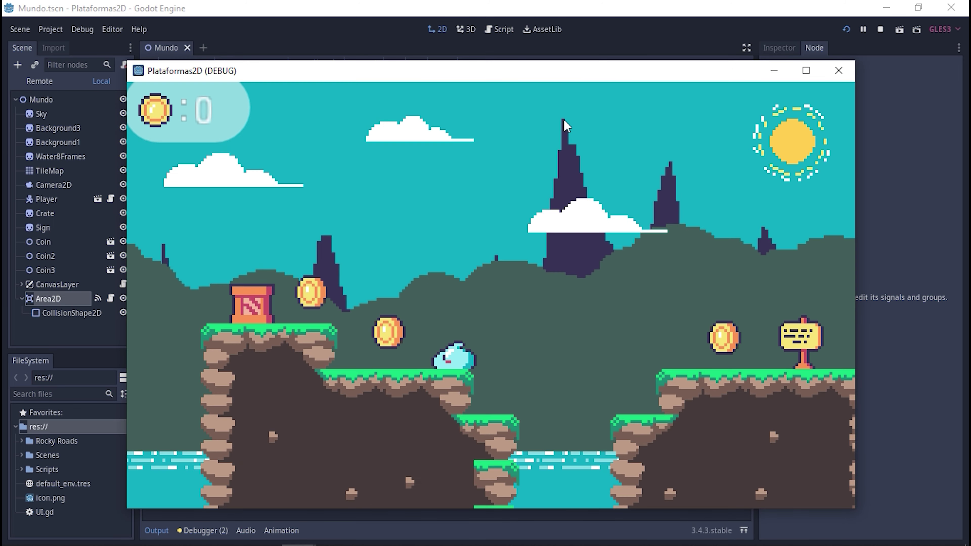
drag(546, 71, 630, 48)
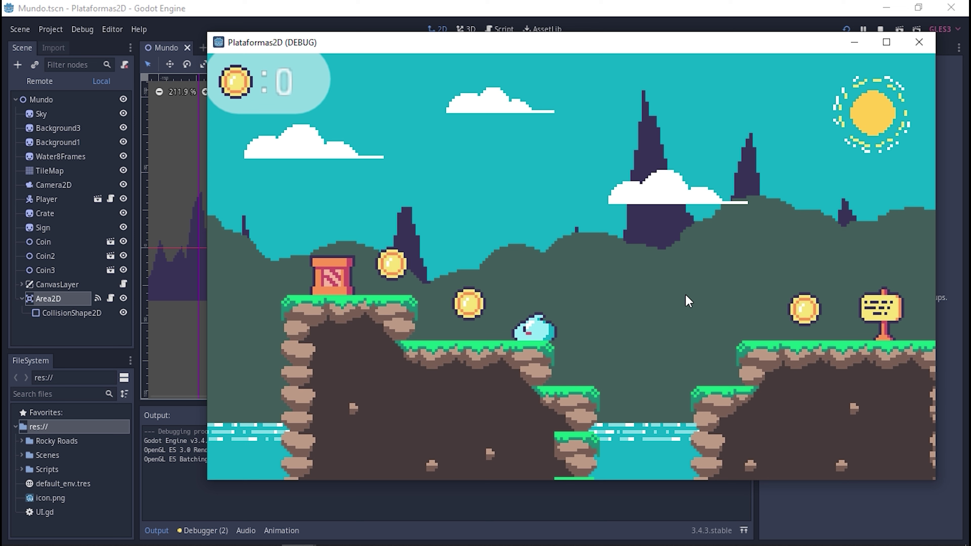
Step: Walk and jump the slime into the water gap so Output prints 'Player', then stop the game
key(Right)
key(Up)
key(Right)
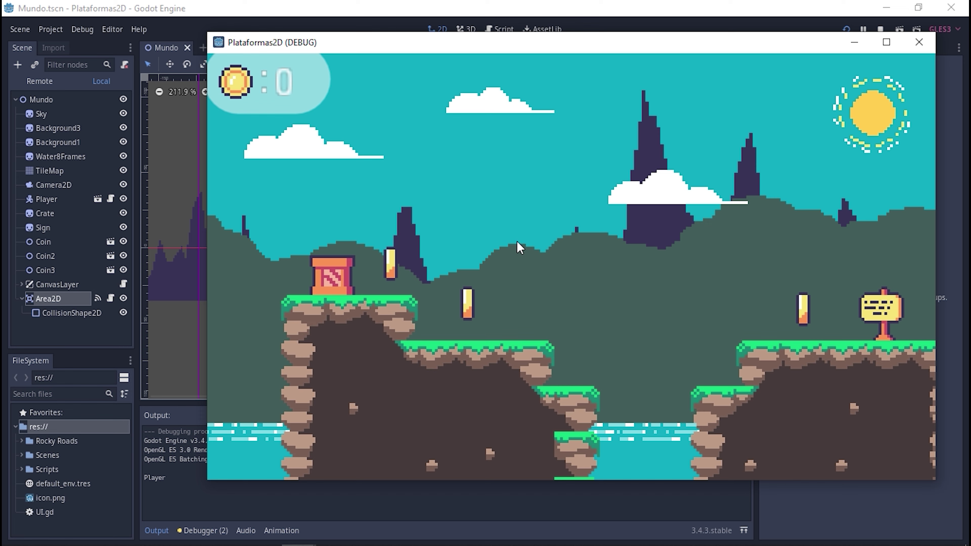
click(879, 30)
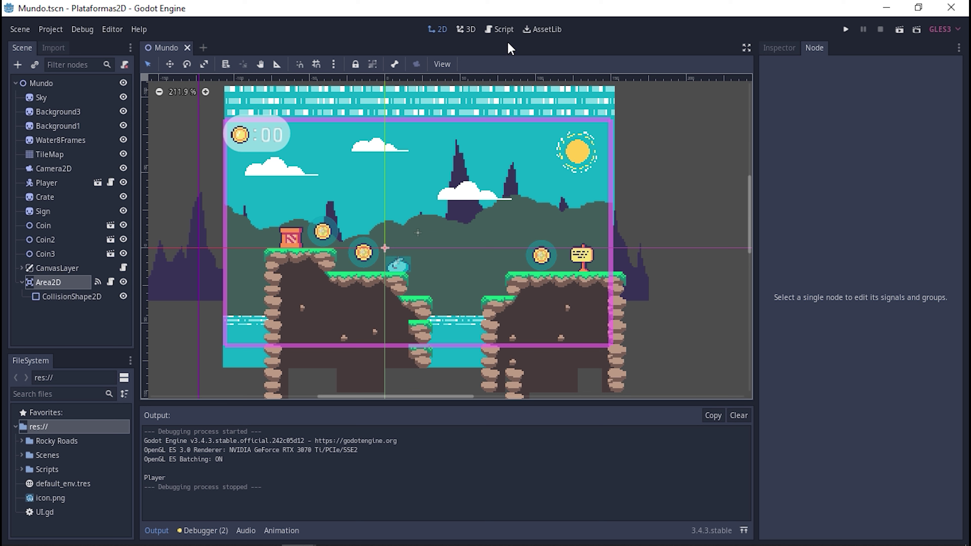
Step: In ZonaCaida.gd, add an if body.get_name() == "Player" condition under the handler header
click(501, 30)
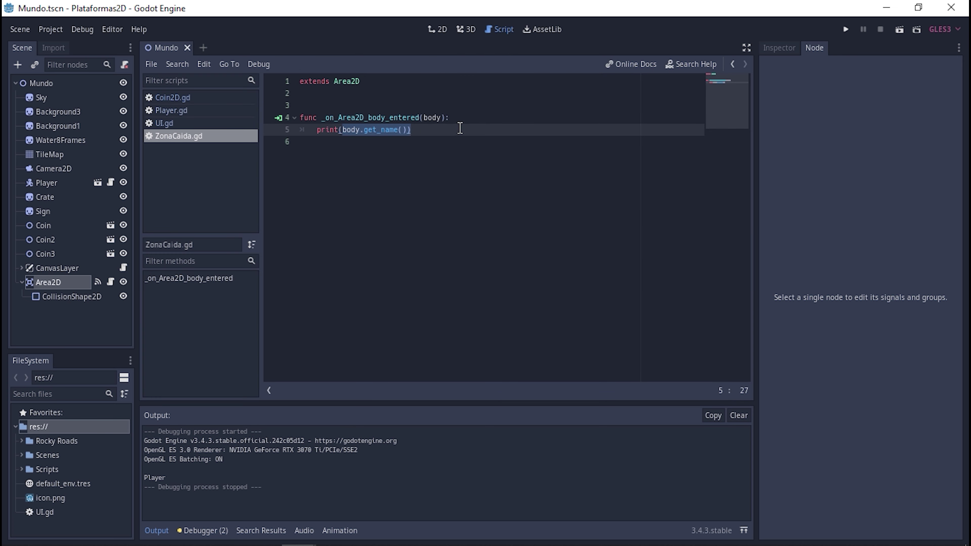
click(465, 117)
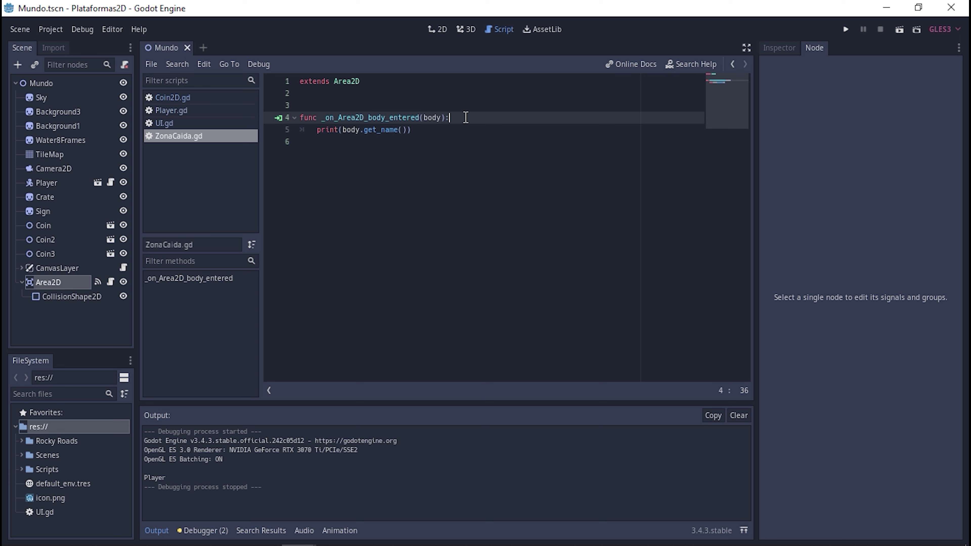
key(Return)
text(if)
key(Tab)
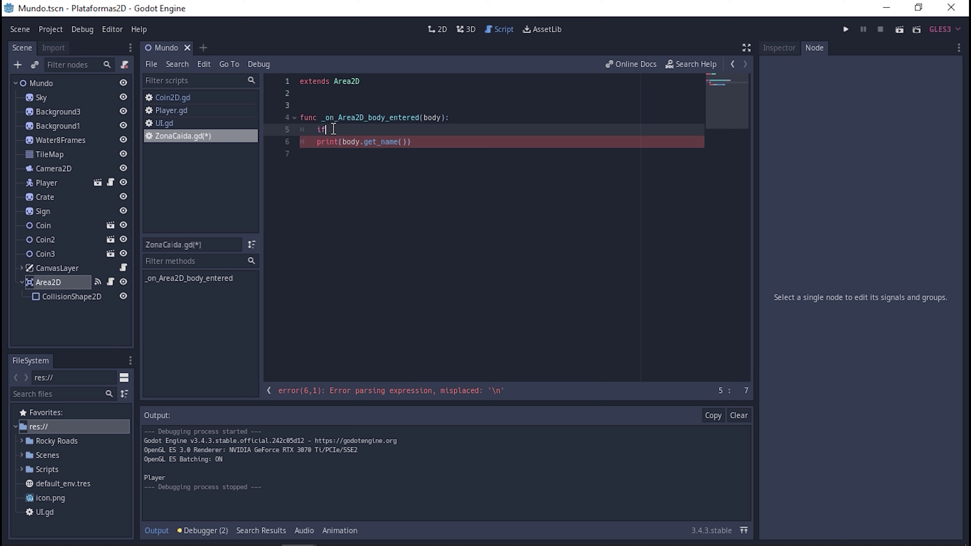
text( body.)
text(get)
key(BackSpace)
key(BackSpace)
text(name)
text(())
text(==")
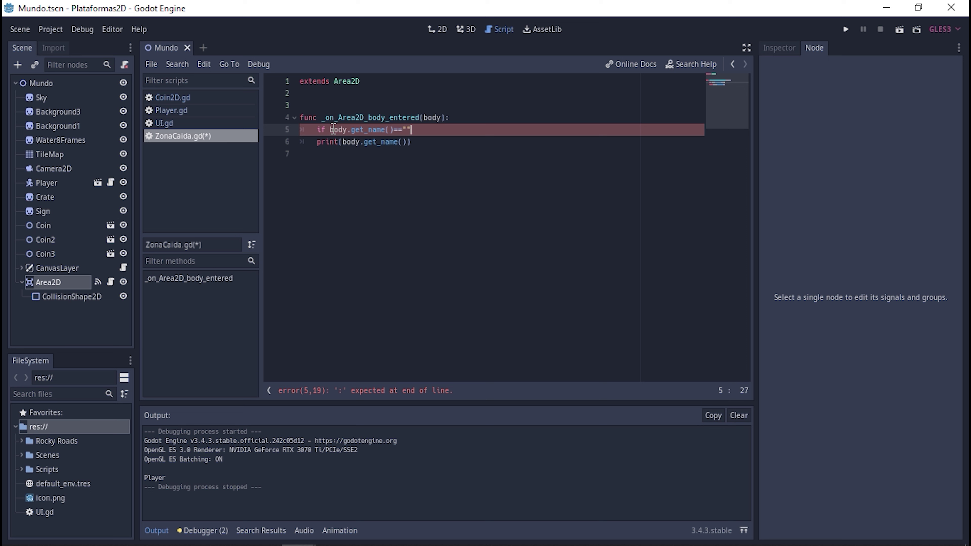
text(Player)
click(389, 130)
click(407, 130)
Step: Replace the old print with print("Hemos caido") and get_tree().reload_current_scene(), then save
drag(317, 142, 429, 145)
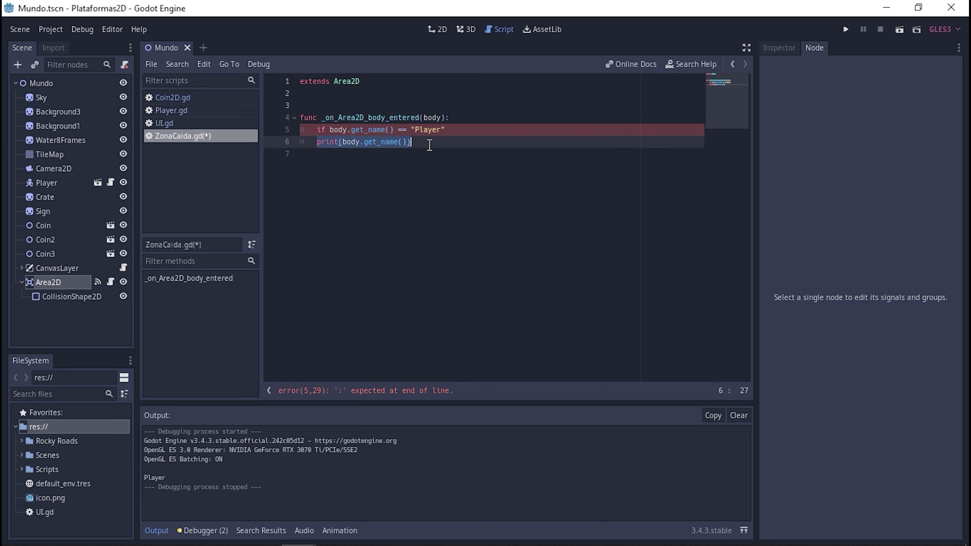
key(BackSpace)
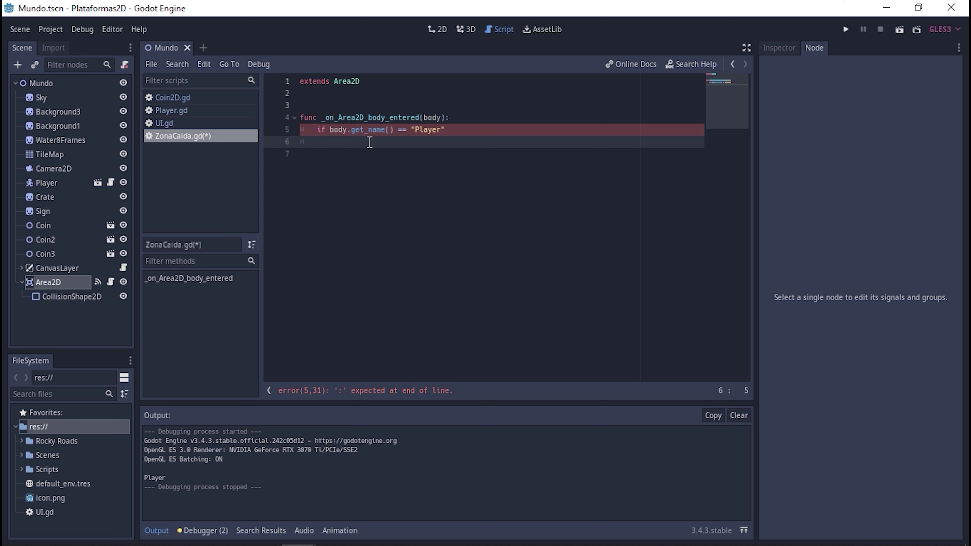
text(pr)
text(int("Hemos caido)
key(Return)
text(get_tree)
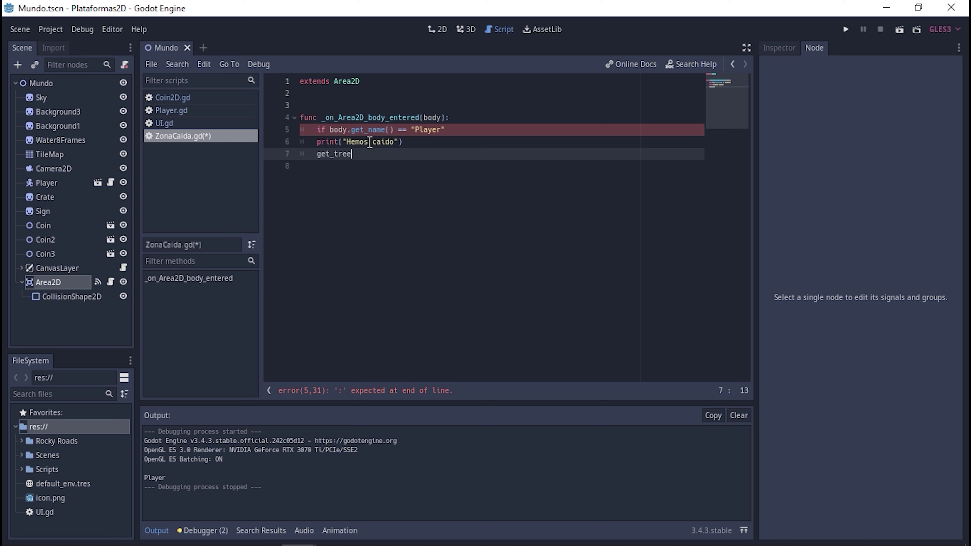
text(().reload_current_s)
text(())
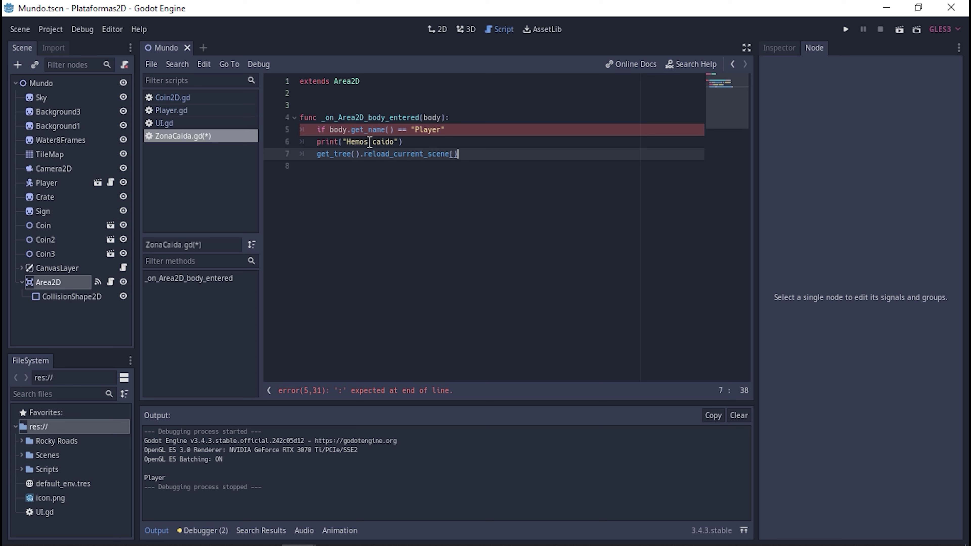
key(ctrl+s)
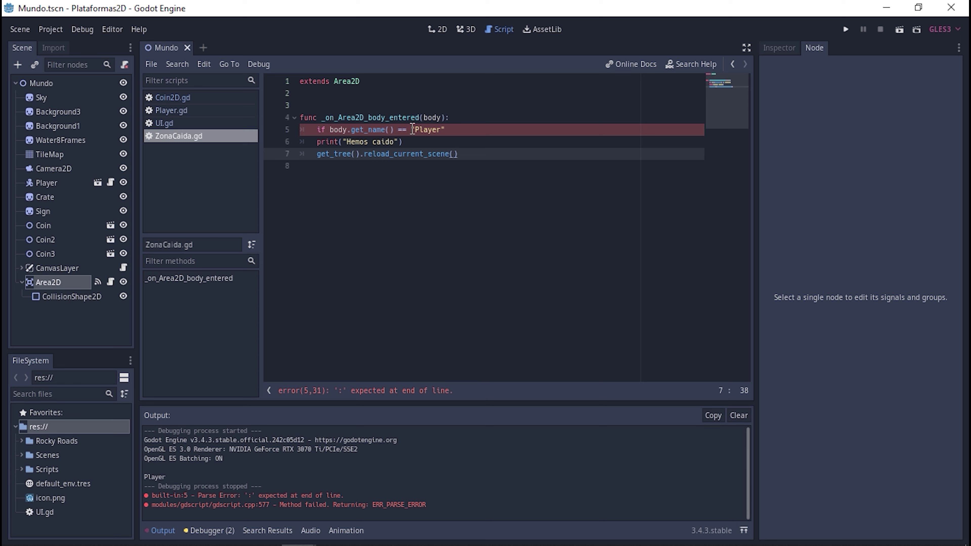
Step: Add the missing colon to the if line and indent the print and reload lines beneath it
drag(331, 131, 456, 124)
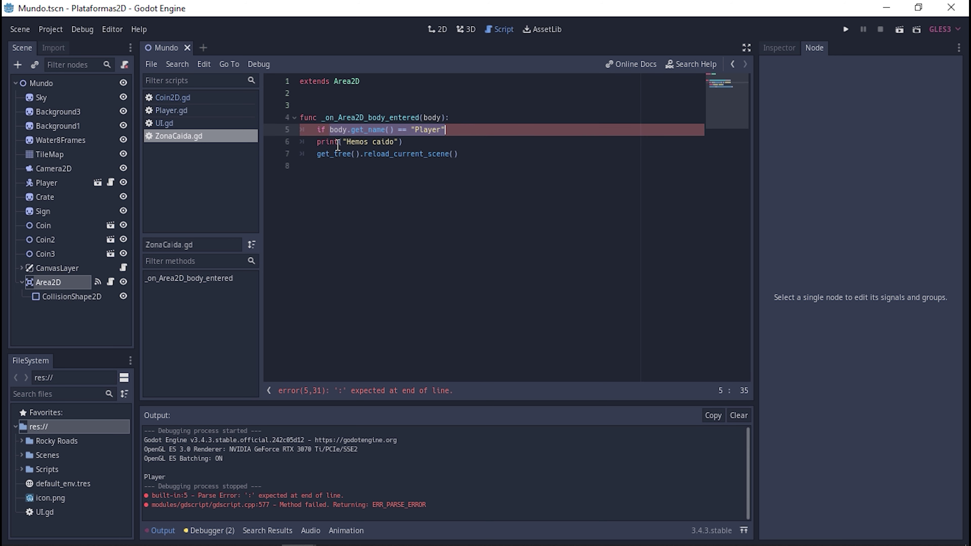
drag(317, 142, 405, 142)
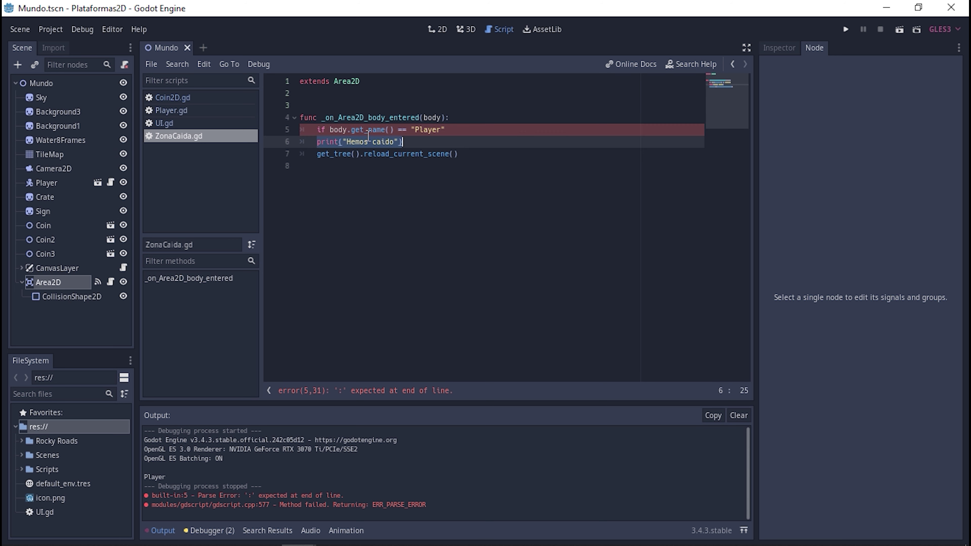
drag(317, 154, 461, 153)
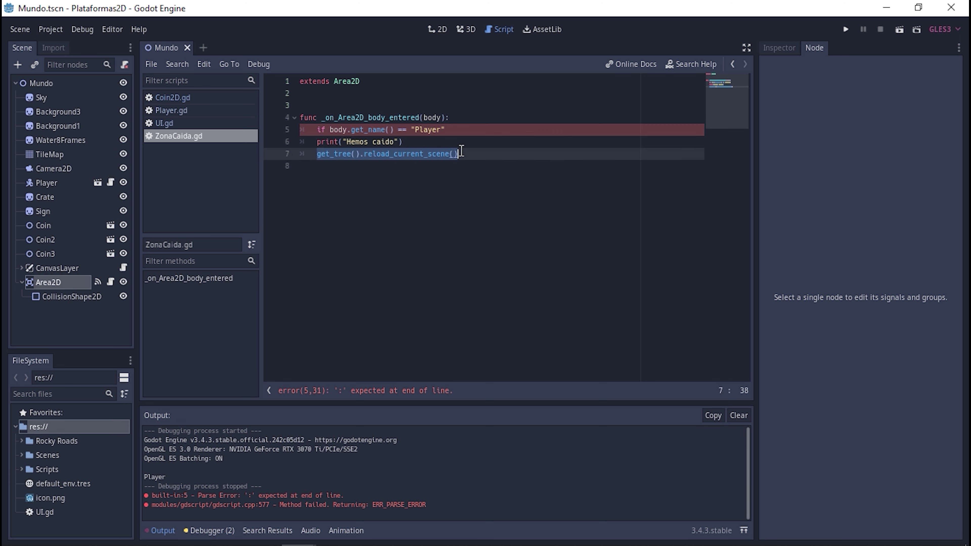
click(416, 190)
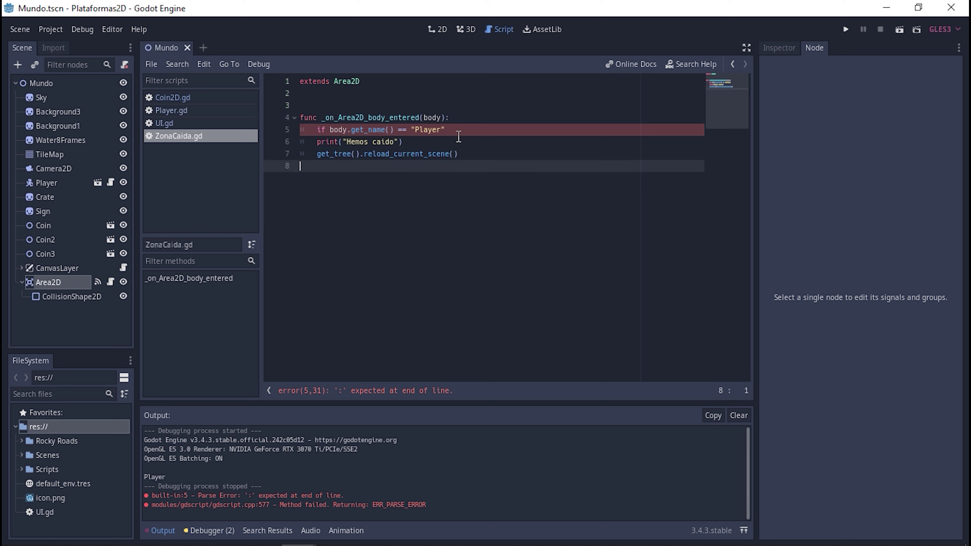
click(455, 133)
text(:)
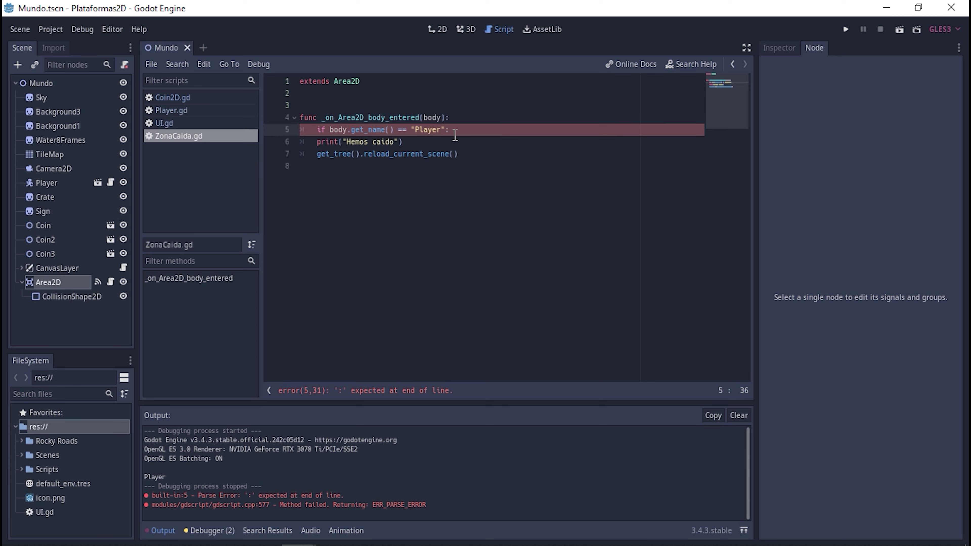
key(BackSpace)
text(:)
click(316, 153)
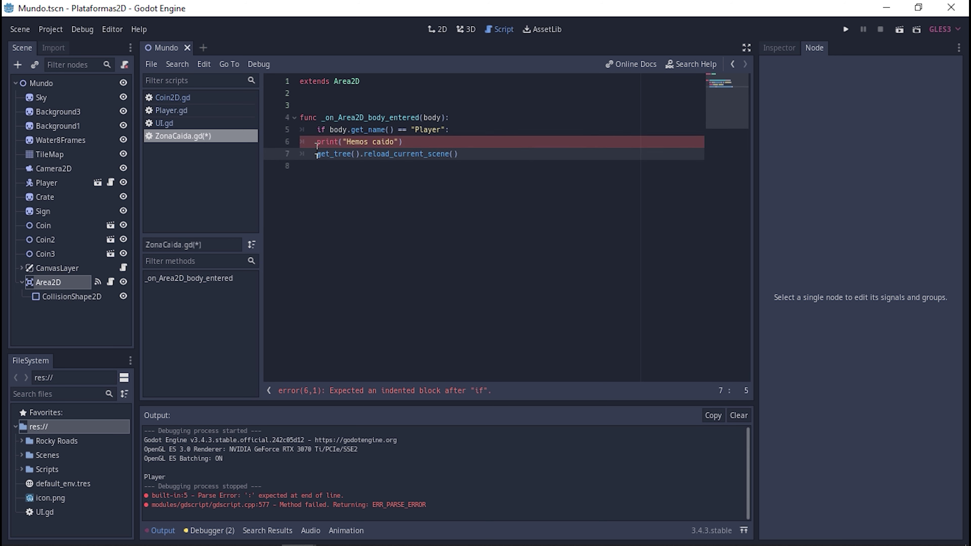
click(317, 142)
key(Tab)
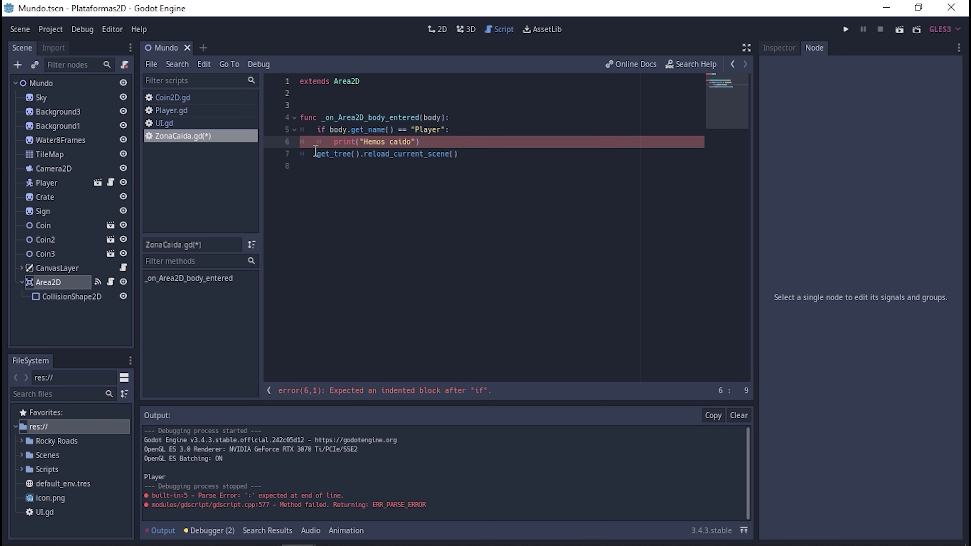
click(316, 152)
key(Tab)
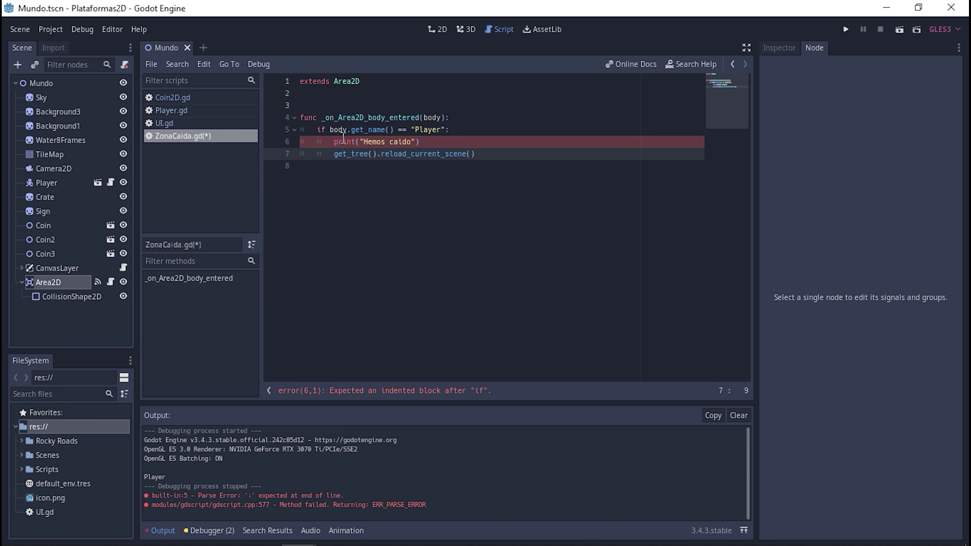
click(394, 166)
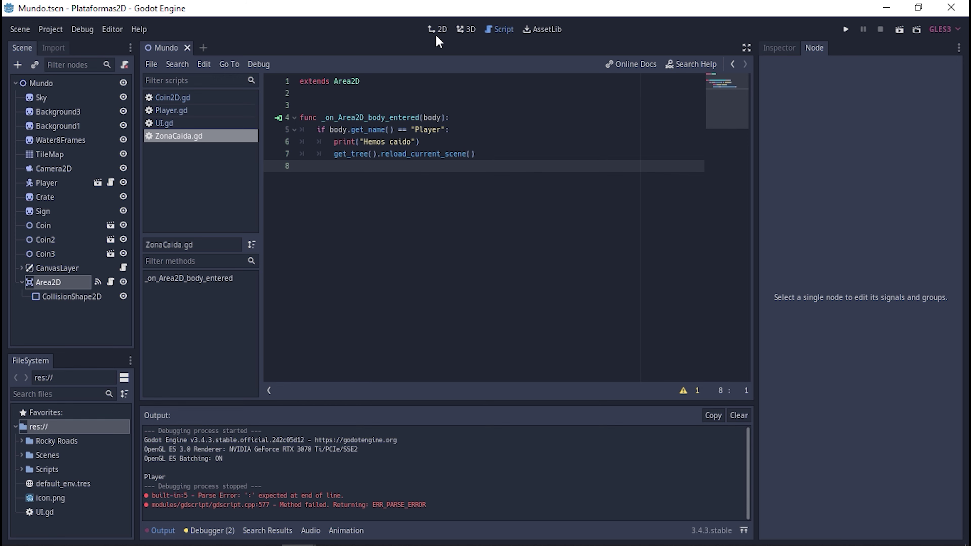
Step: Run the game from the 2D view and jump the slime into the water gap
click(439, 31)
click(845, 29)
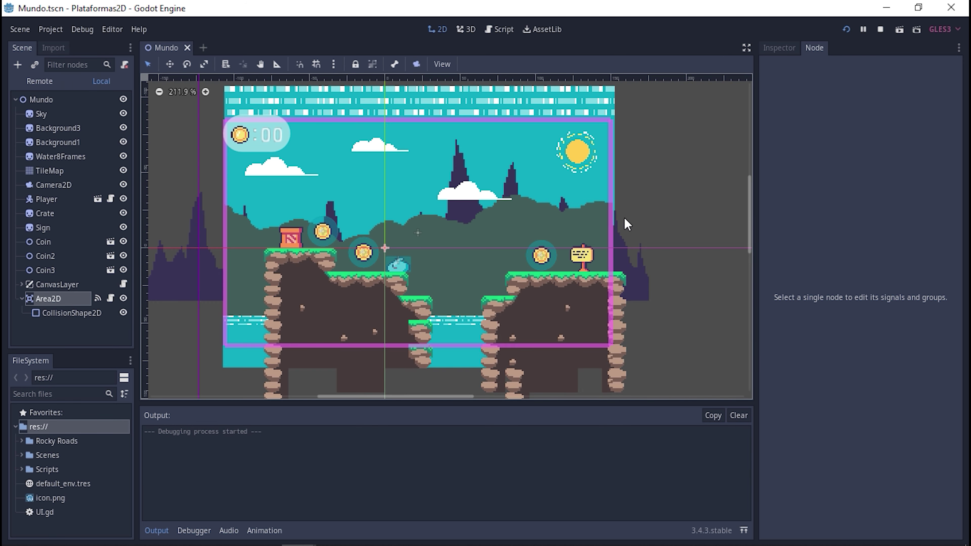
key(Right)
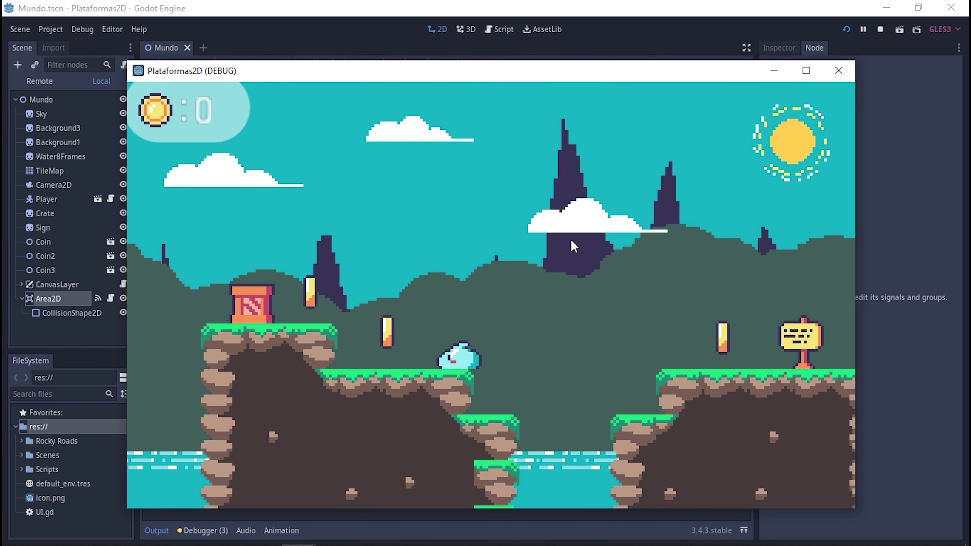
key(Up)
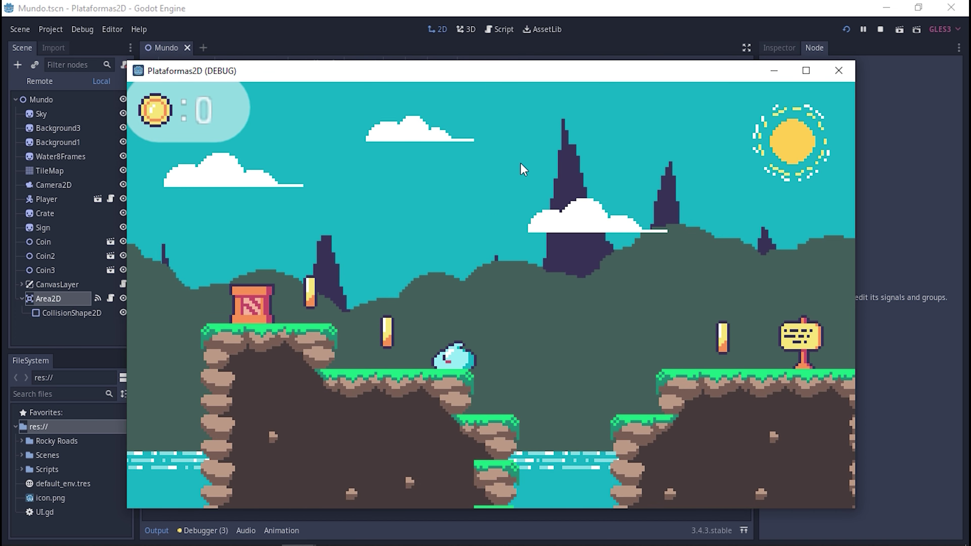
drag(512, 78, 583, 53)
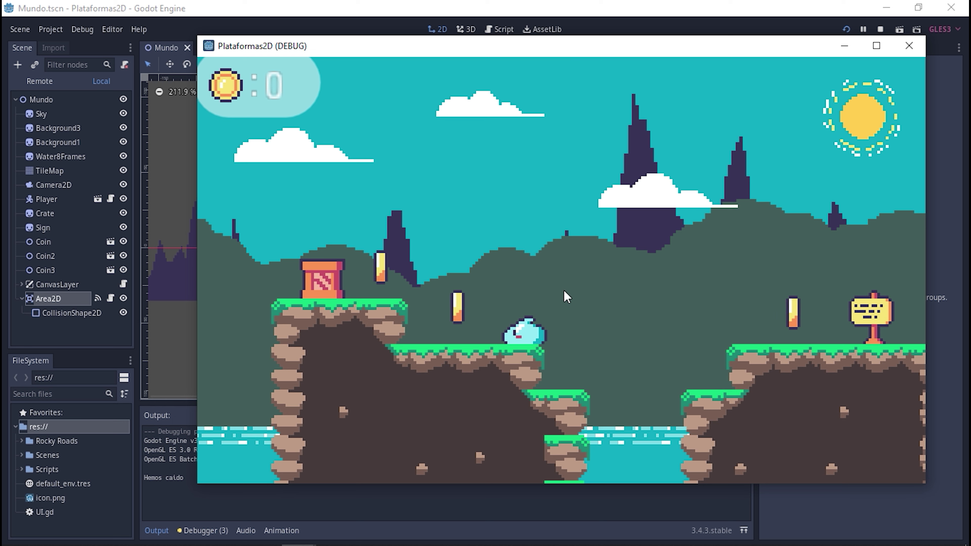
Step: Drop the slime into the water twice more, from the crate and from the right platform
key(Left)
key(space)
key(space)
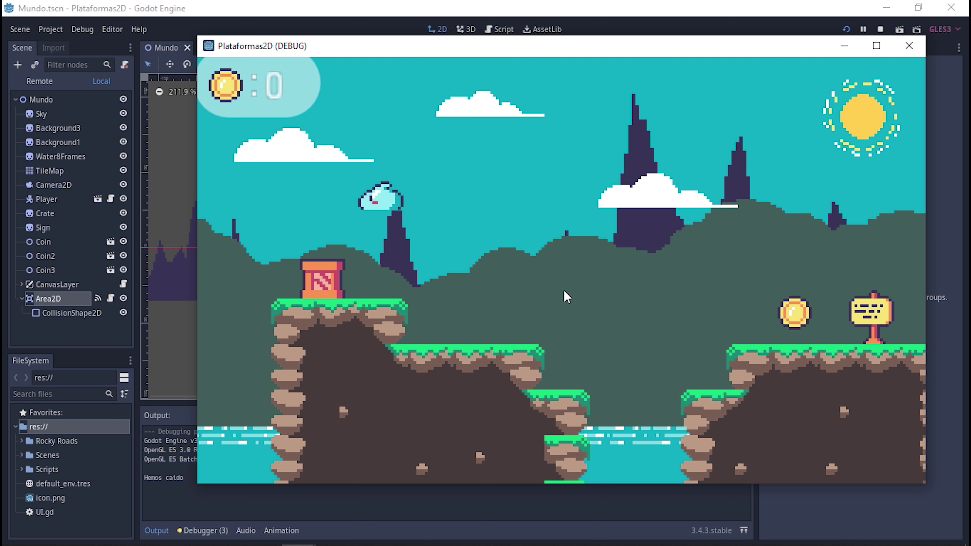
key(Left)
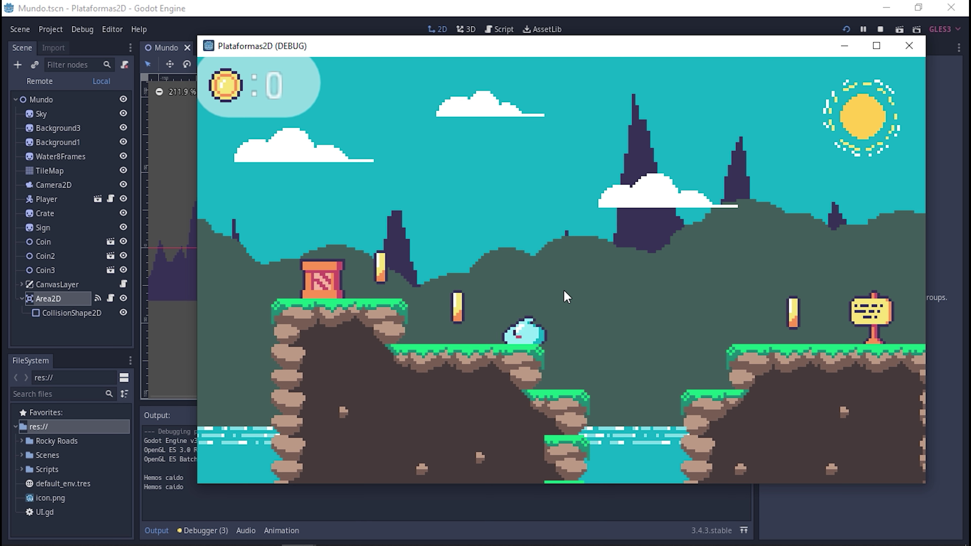
key(Right)
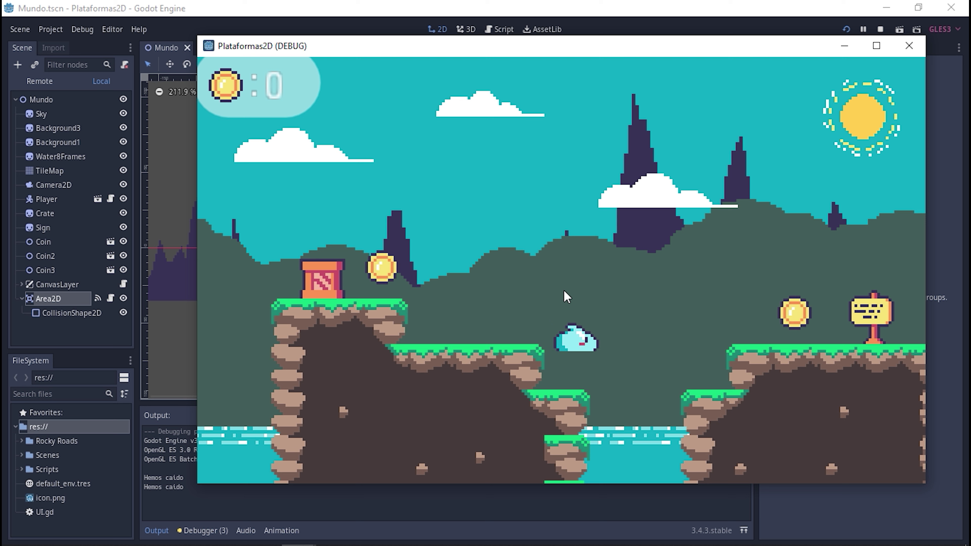
key(space)
key(Right)
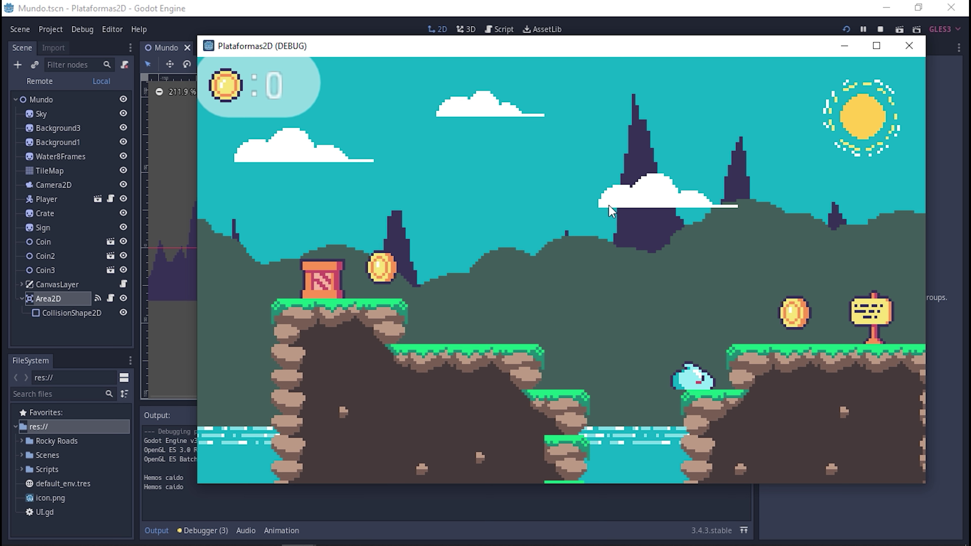
key(Left)
key(space)
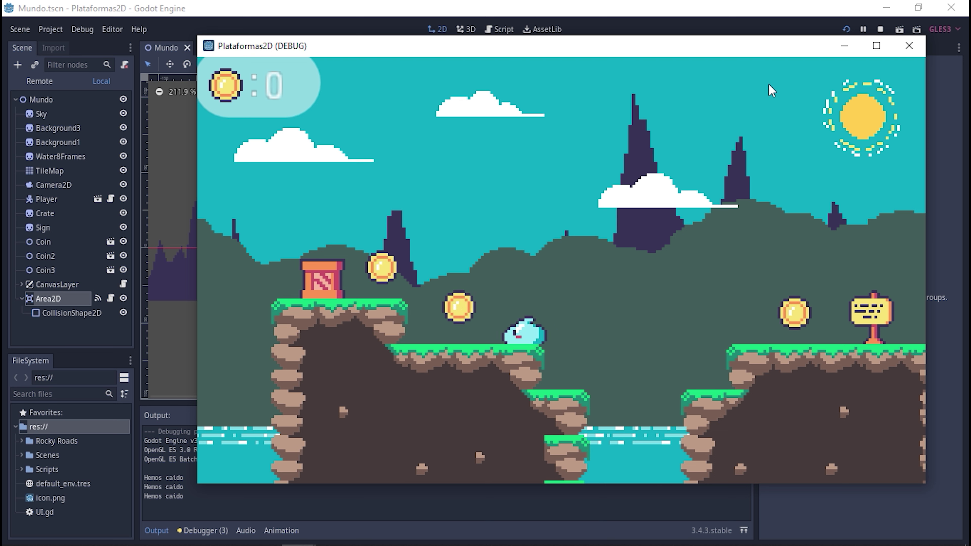
Step: Stop the game, zoom in, and drag Coin3 down-left onto the grass
click(915, 45)
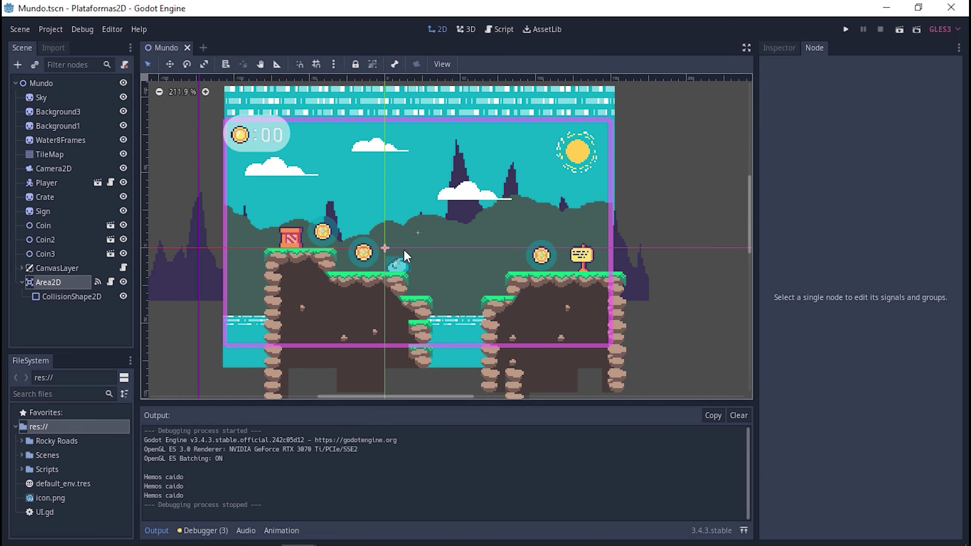
scroll(363, 251, up, 4)
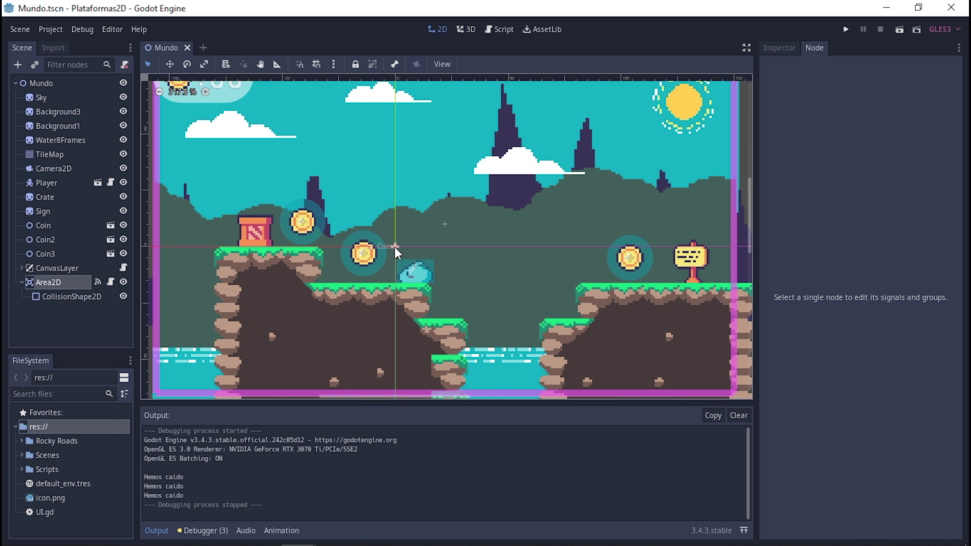
click(376, 256)
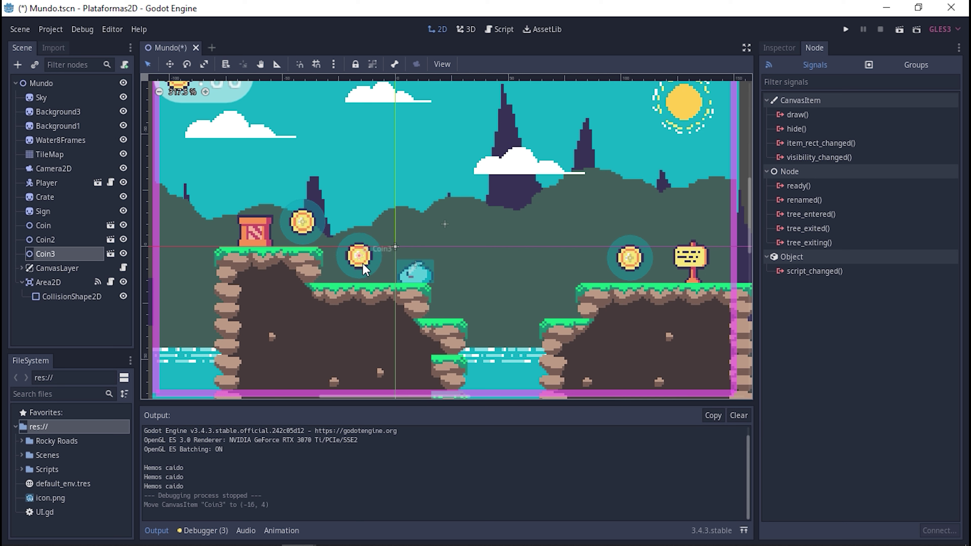
drag(362, 265, 358, 282)
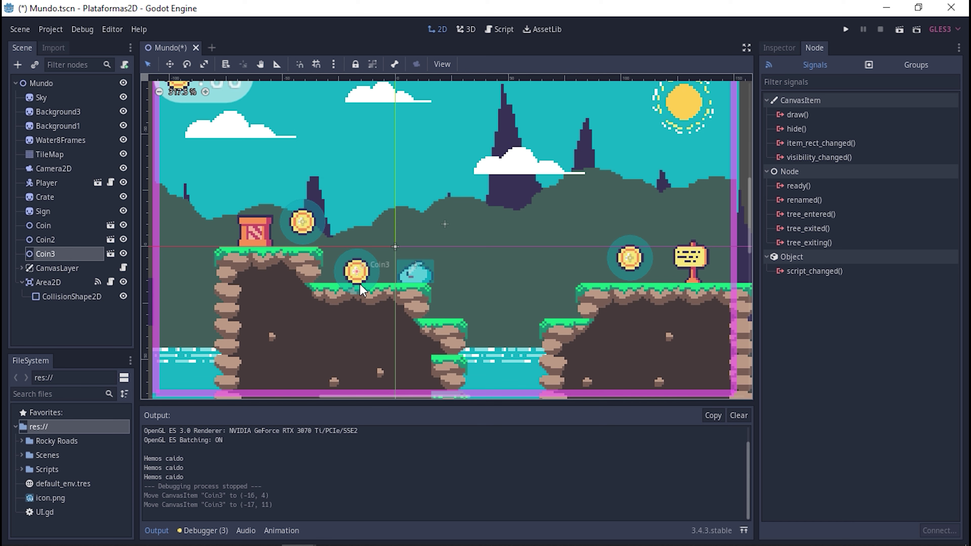
Step: Run a quick test, close it, and move Coin3 back up beside the slime at (-14, 4)
click(846, 29)
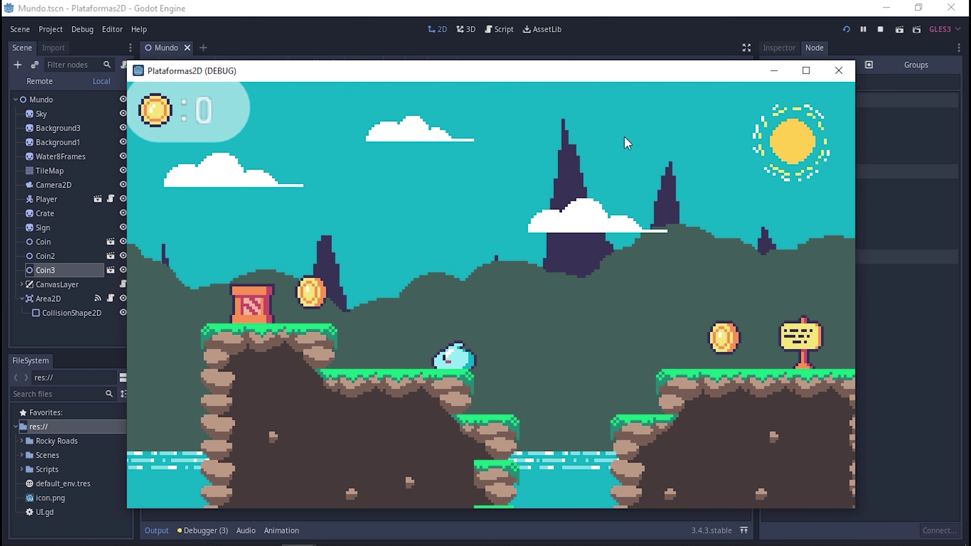
click(826, 77)
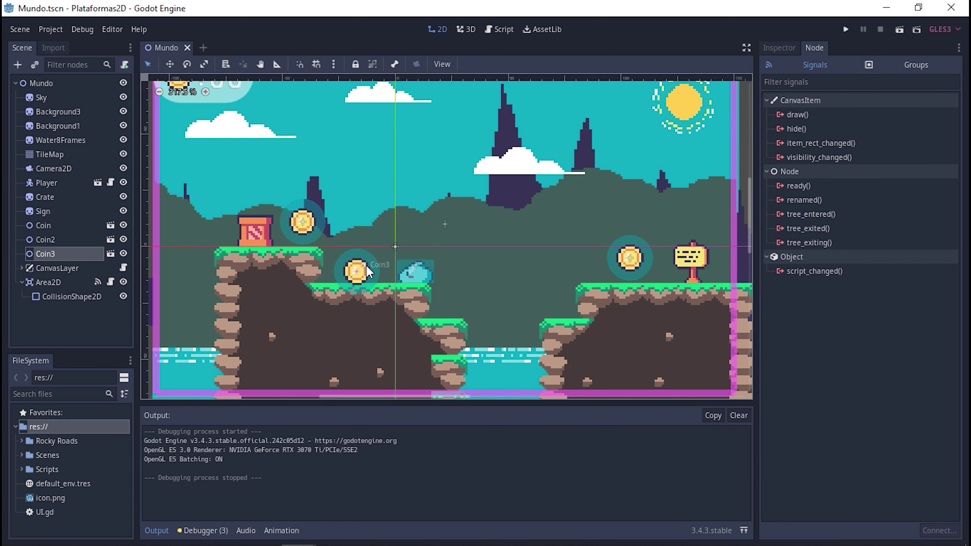
drag(363, 275, 370, 260)
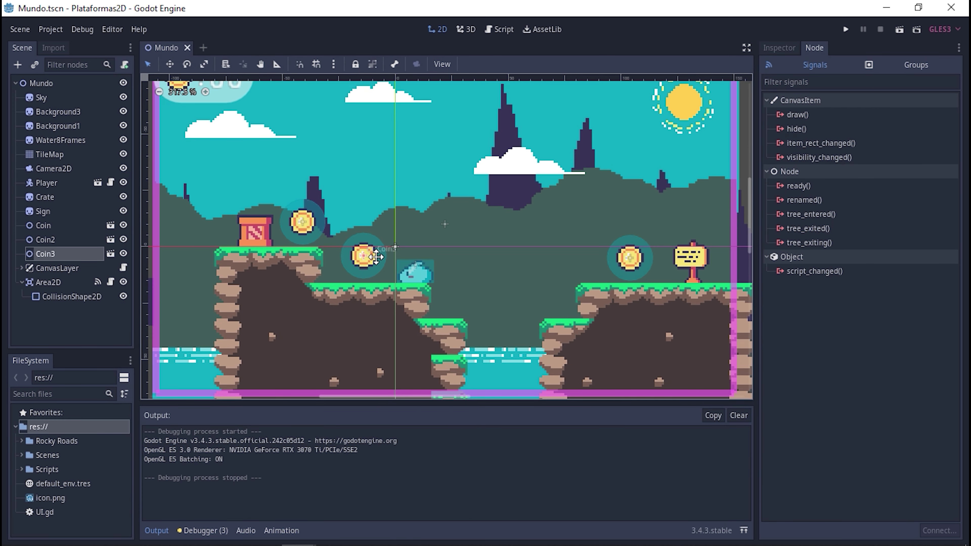
Step: Copy the if body.get_name() == "Player": line from ZonaCaida.gd into Coin2D.gd
click(502, 31)
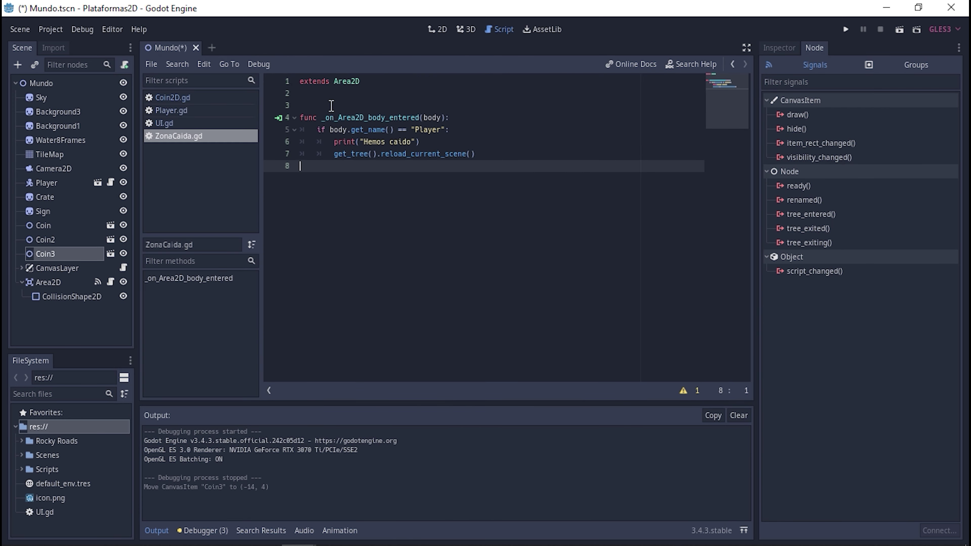
click(192, 101)
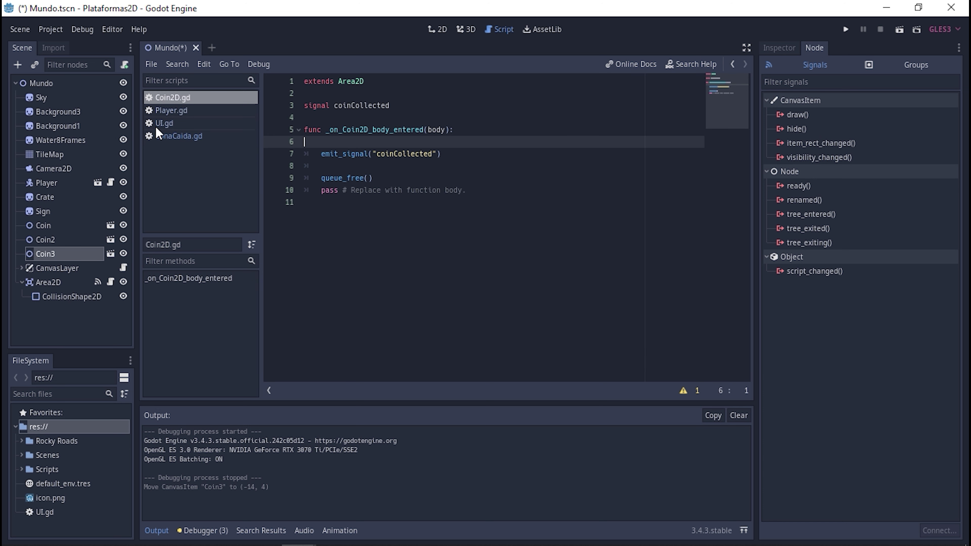
click(188, 136)
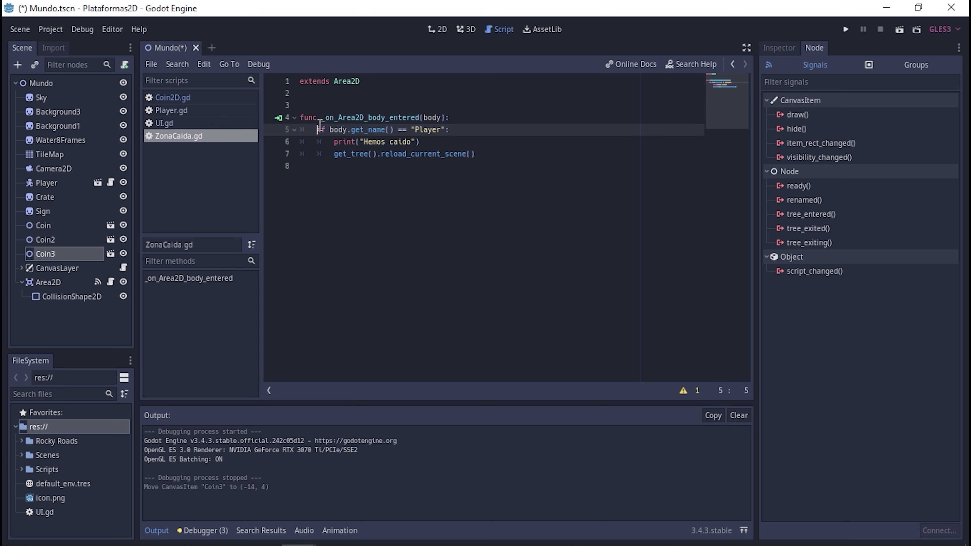
drag(317, 130, 466, 126)
key(ctrl+c)
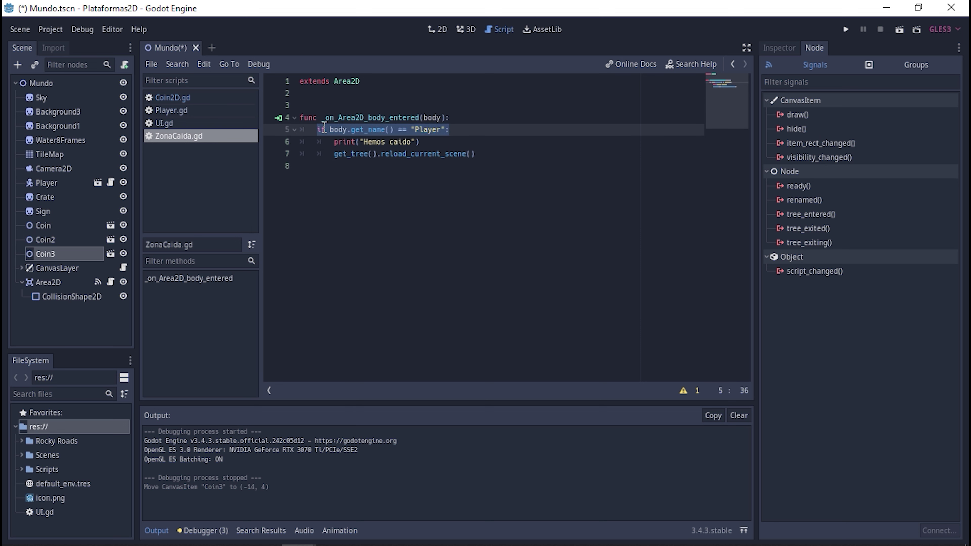
click(215, 97)
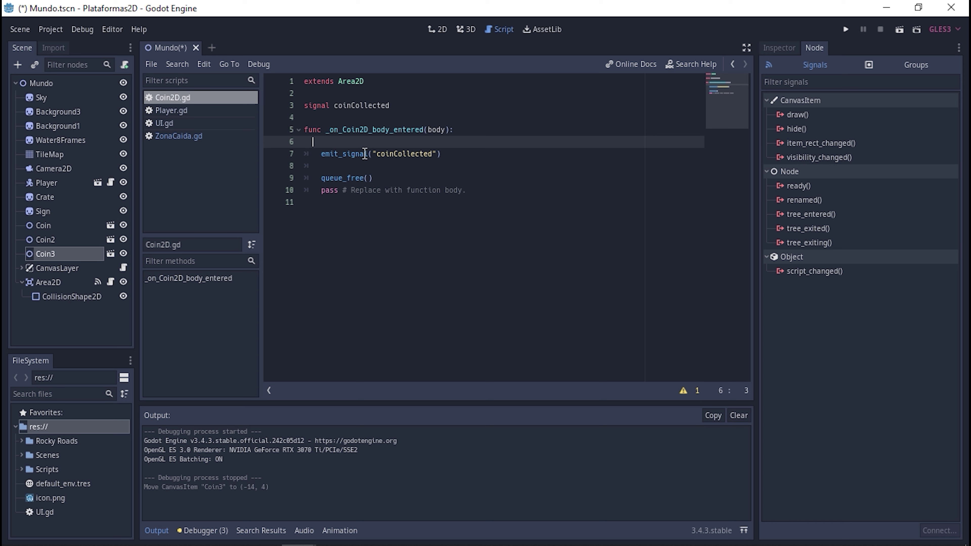
key(ctrl+v)
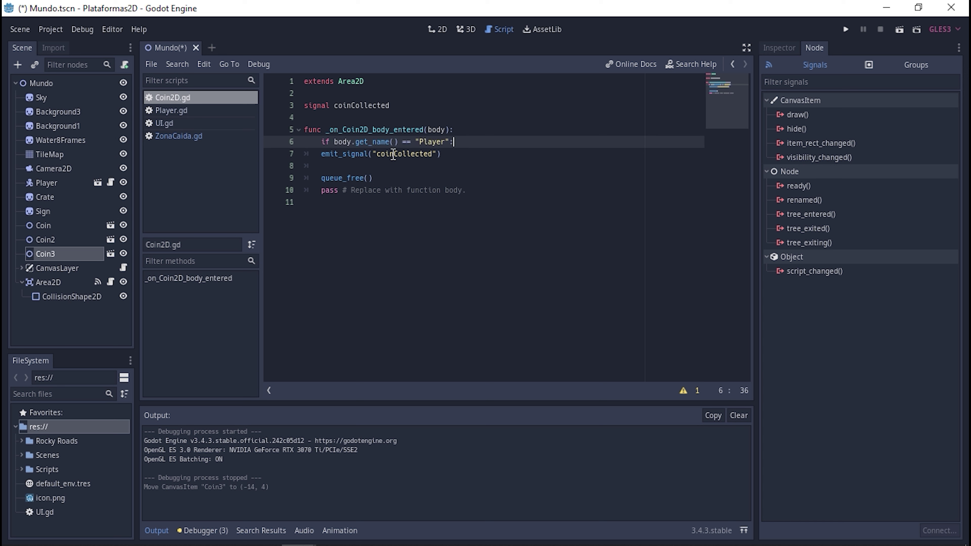
Step: Indent emit_signal, queue_free and pass under the Player check, remove the blank line, and save
click(322, 153)
key(Tab)
click(322, 178)
key(Tab)
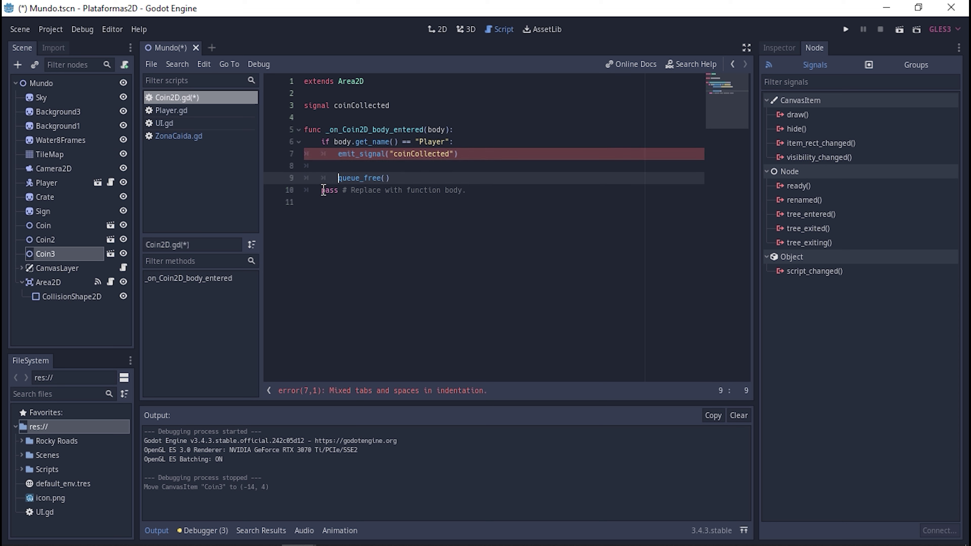
click(322, 190)
key(Tab)
click(348, 167)
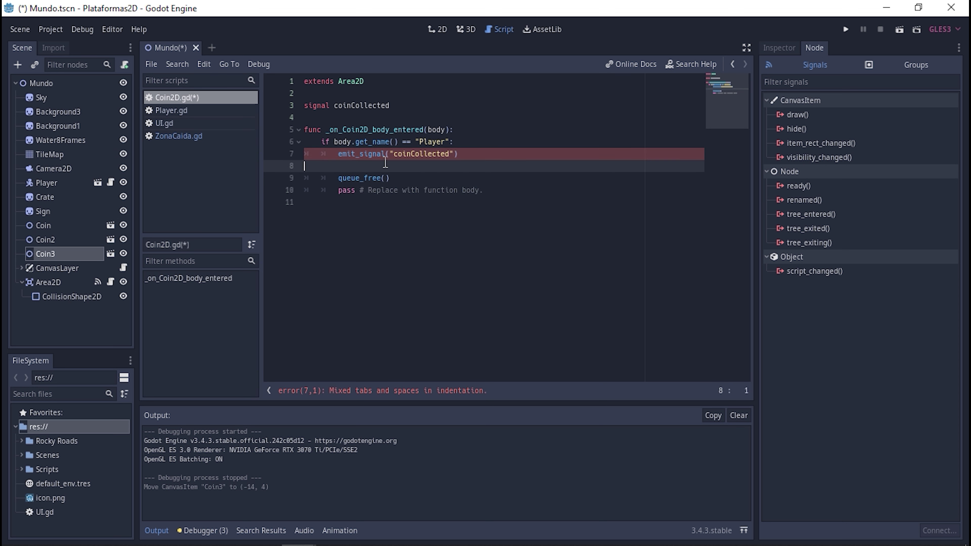
key(BackSpace)
click(481, 143)
key(ctrl+s)
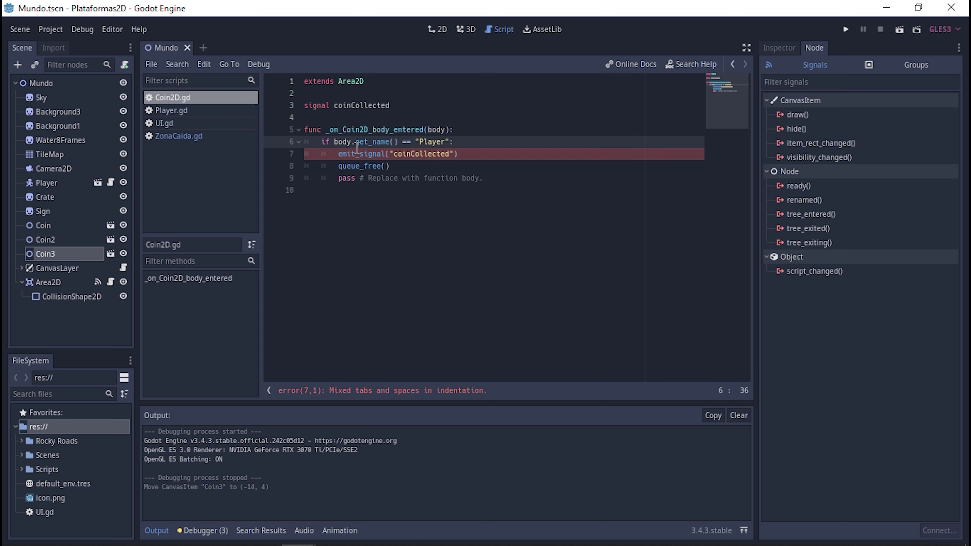
double_click(405, 155)
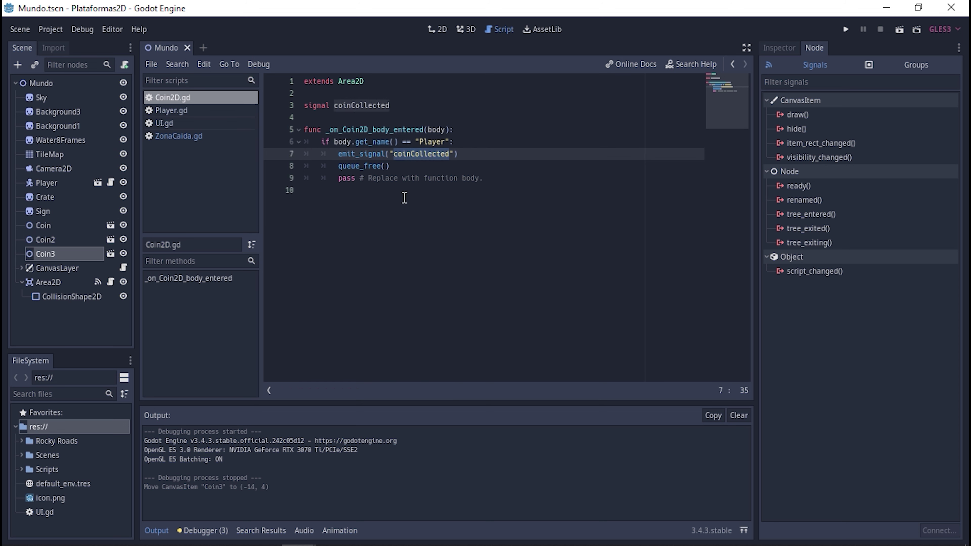
double_click(374, 166)
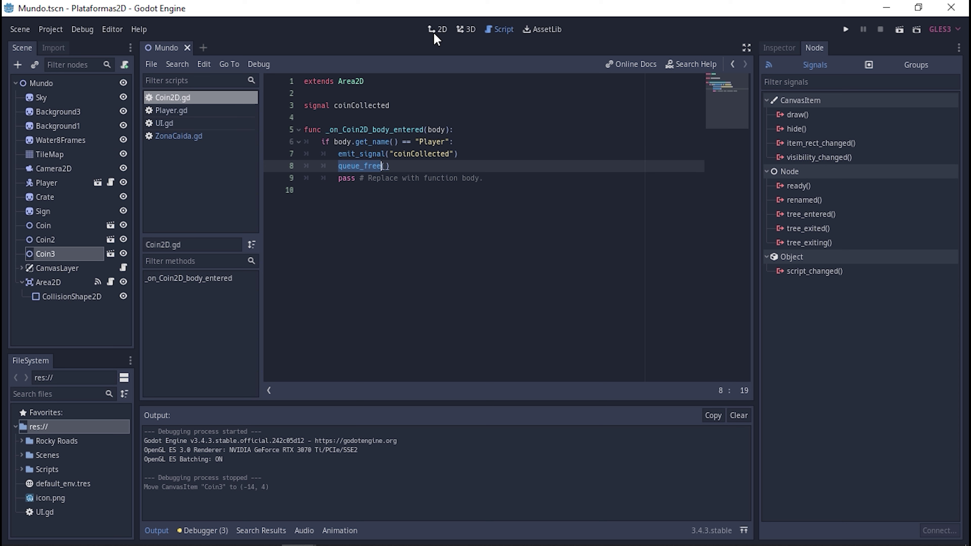
Step: Run the game from the 2D view, move and jump the slime, then close it
click(437, 30)
click(845, 30)
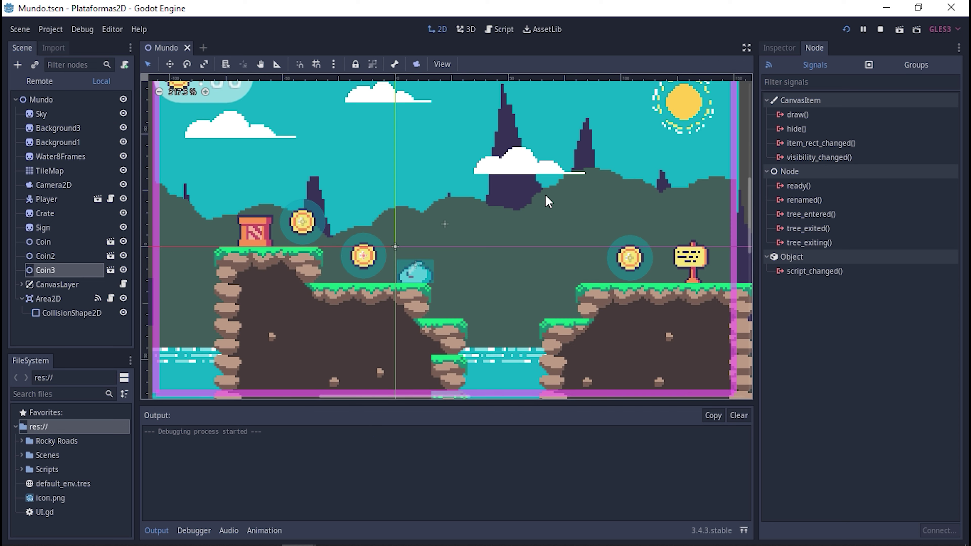
key(Left)
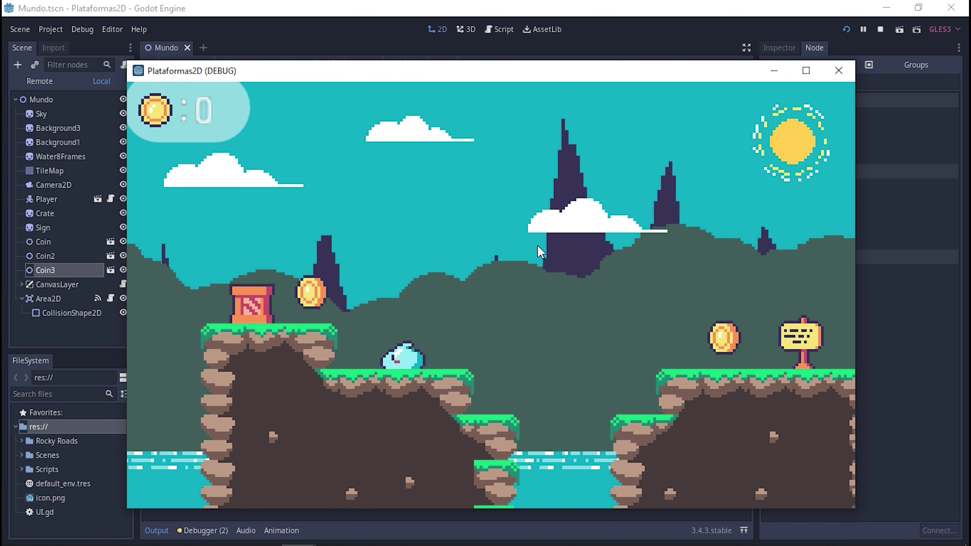
key(Up)
key(Right)
key(Up)
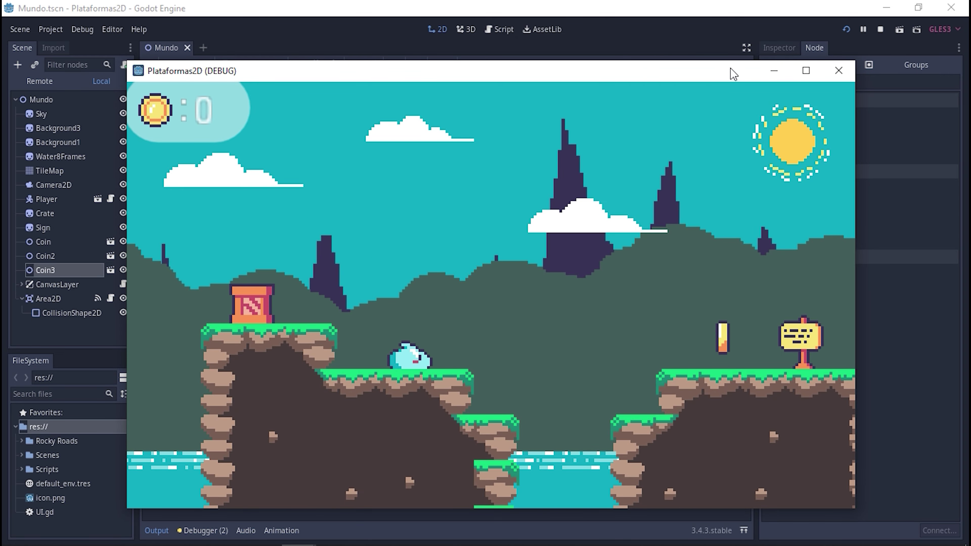
click(838, 71)
Step: Move Coin3 to (-17, 10), rerun the game, and jump the slime to grab the left coins
drag(369, 259, 362, 272)
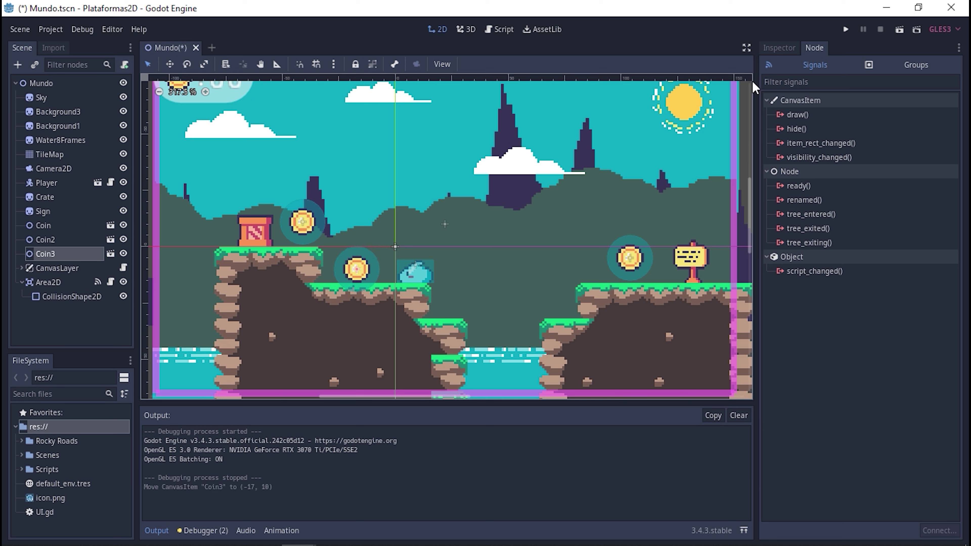
click(845, 29)
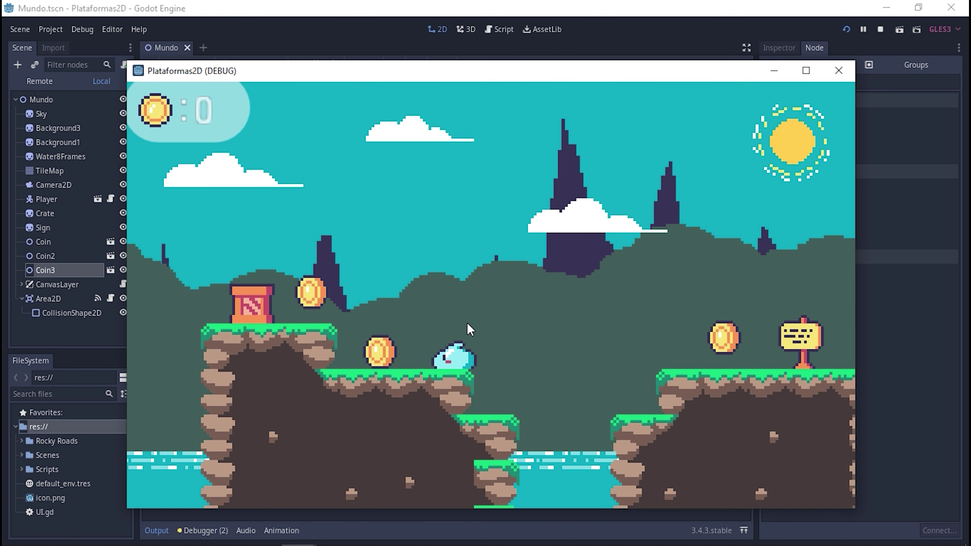
key(Right)
key(Up)
key(Left)
key(Up)
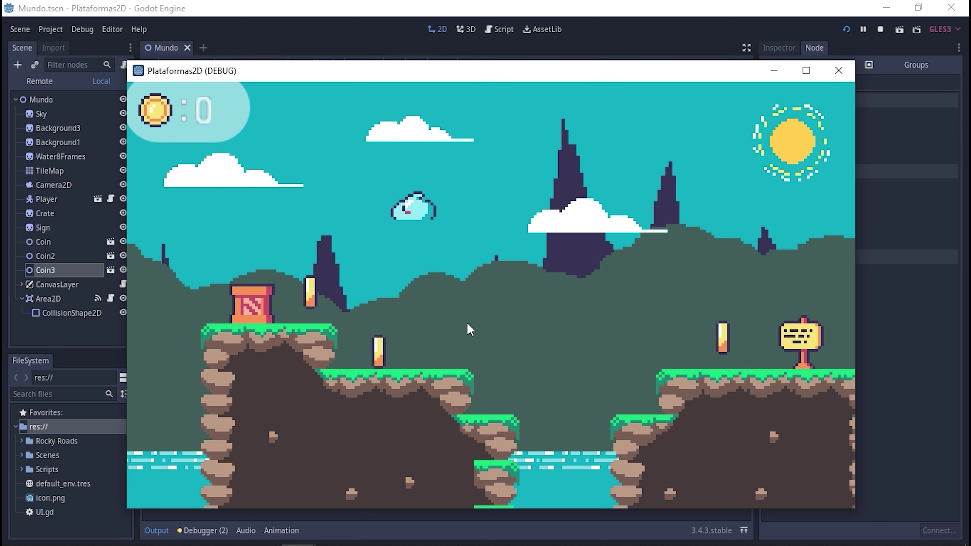
key(Up)
key(Right)
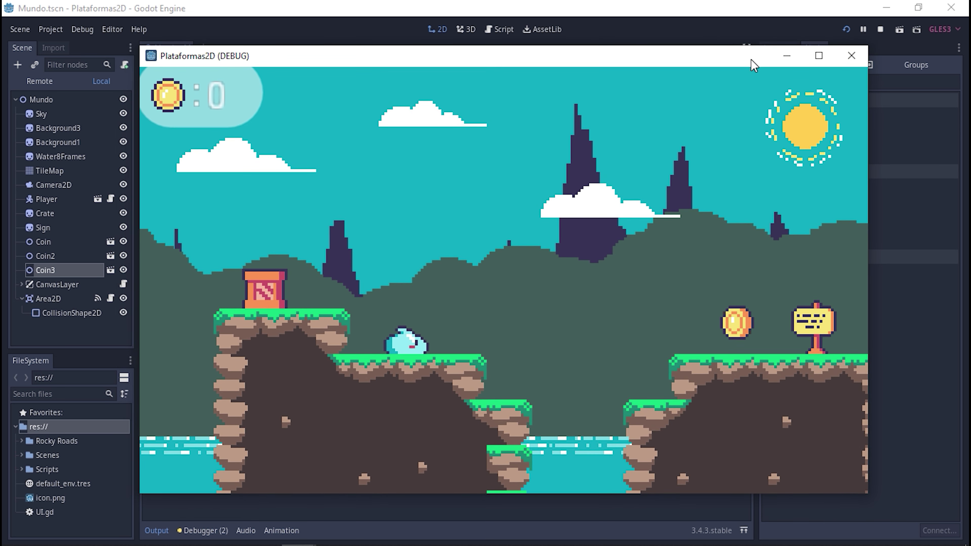
drag(756, 70, 738, 53)
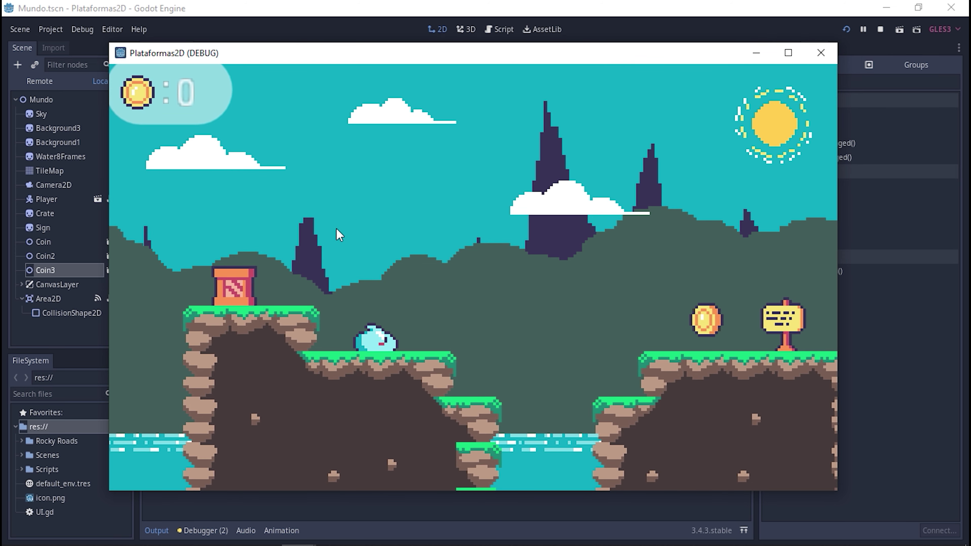